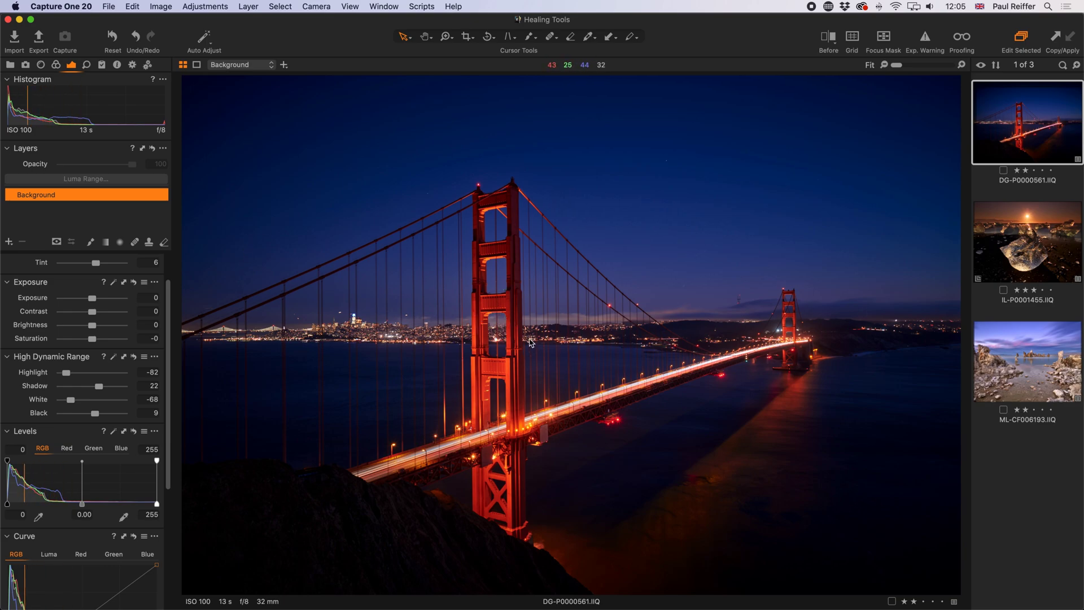
- Zoom in to 400% on the light trail beside the bridge tower and review the healing and cloning tool options
key("p")
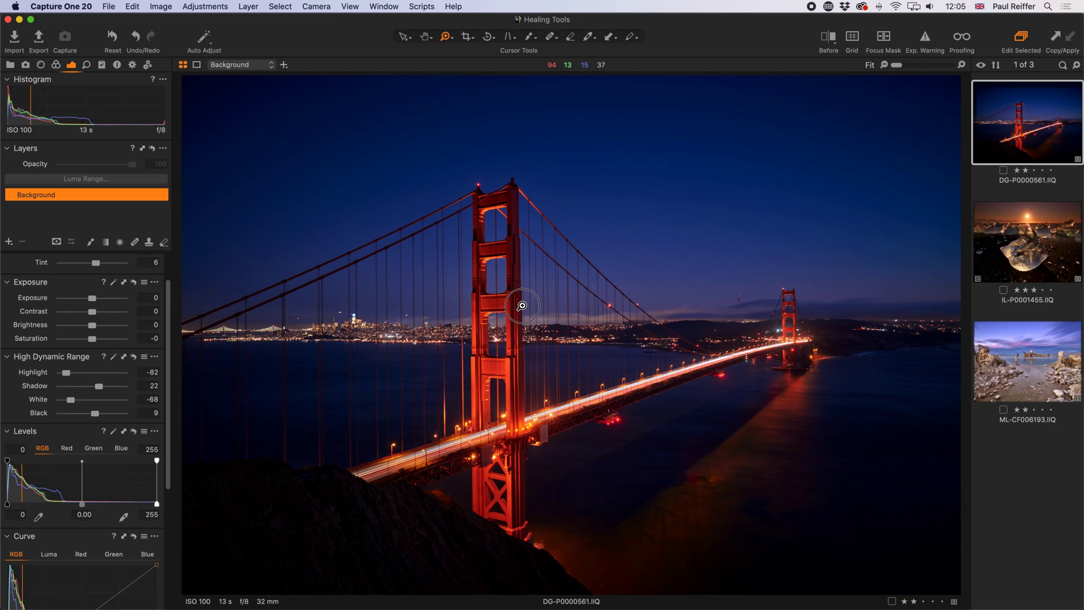
left_click(545, 323)
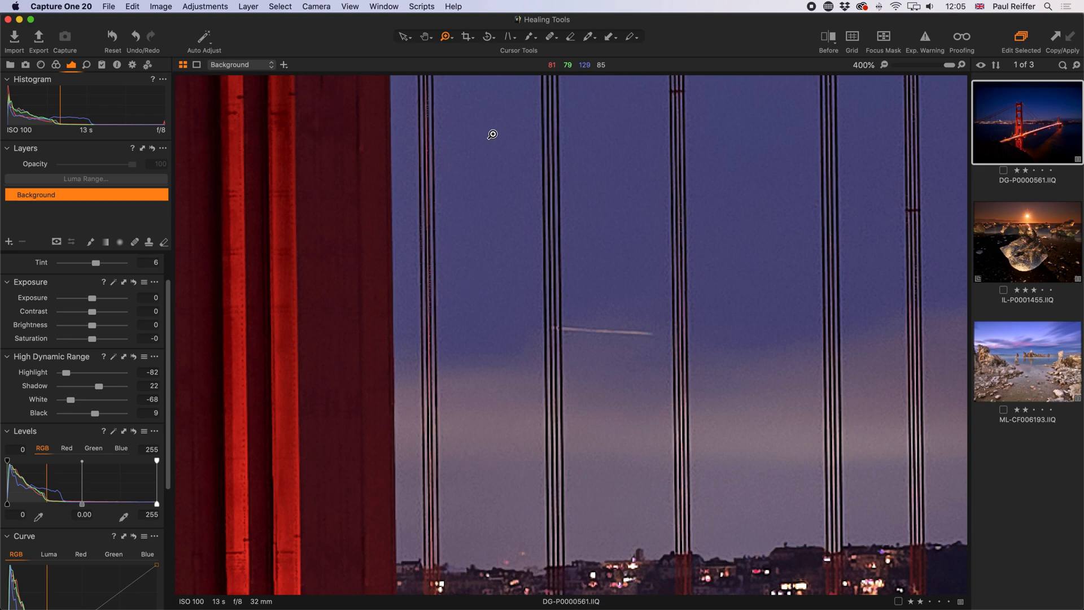
left_click(552, 38)
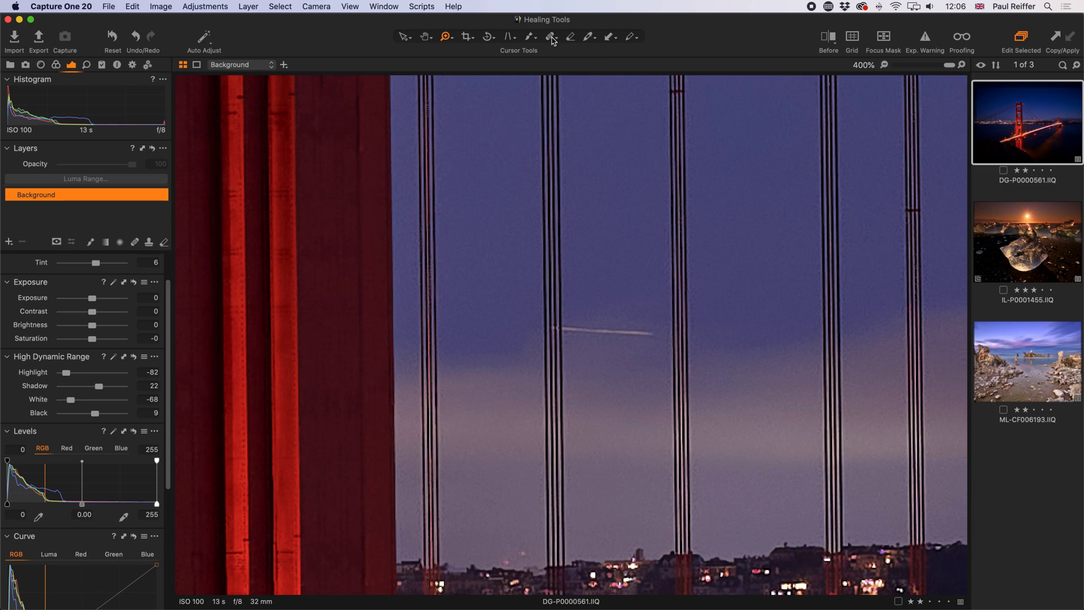
left_click(557, 42)
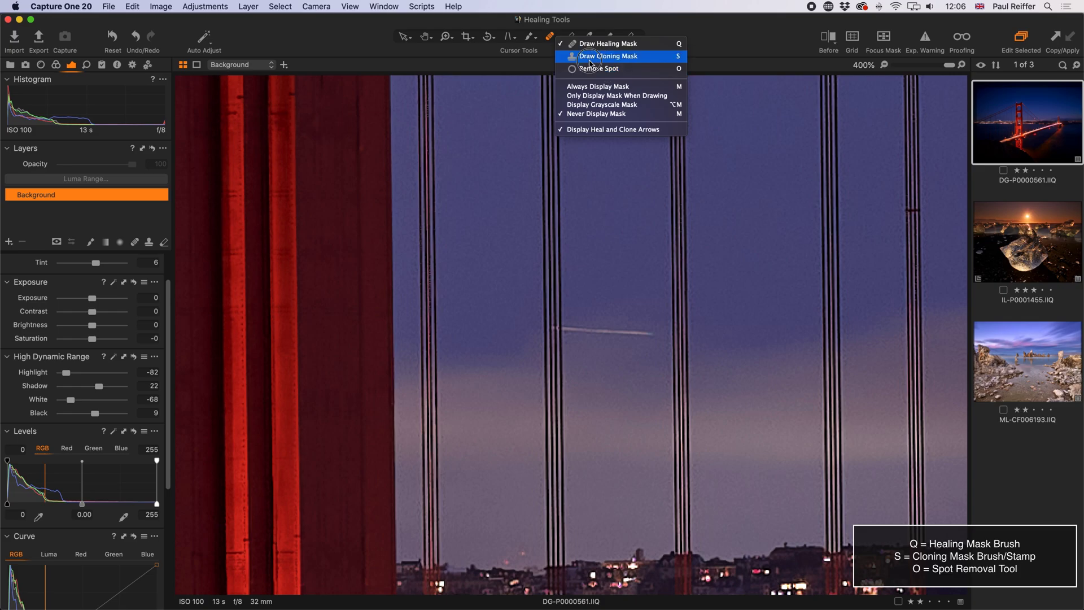
left_click(659, 27)
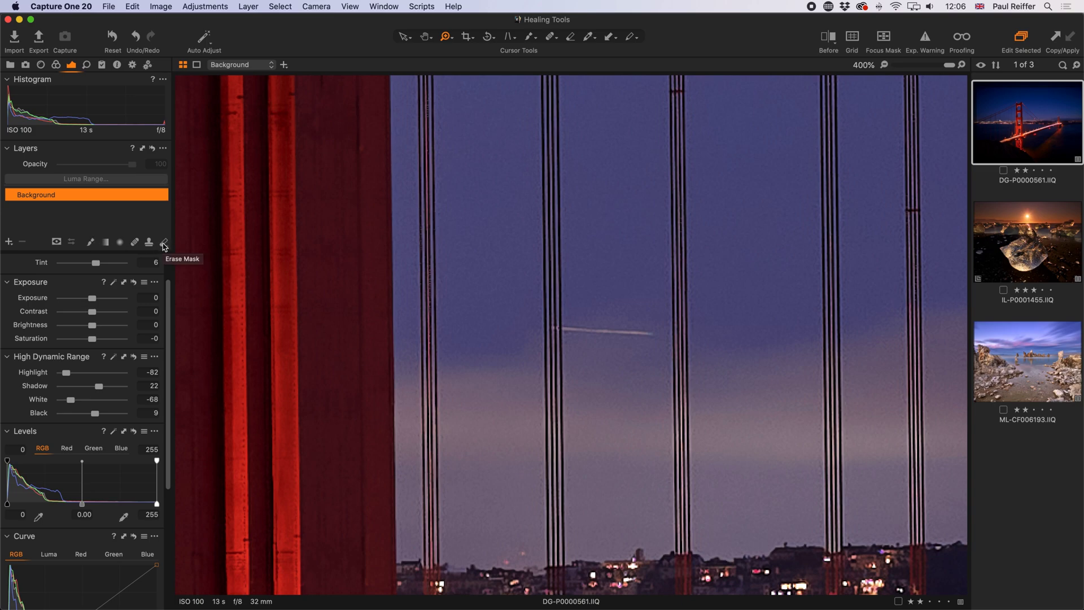
- Add a new clone layer and rename it "fuerhgiuerh"
left_click(8, 243)
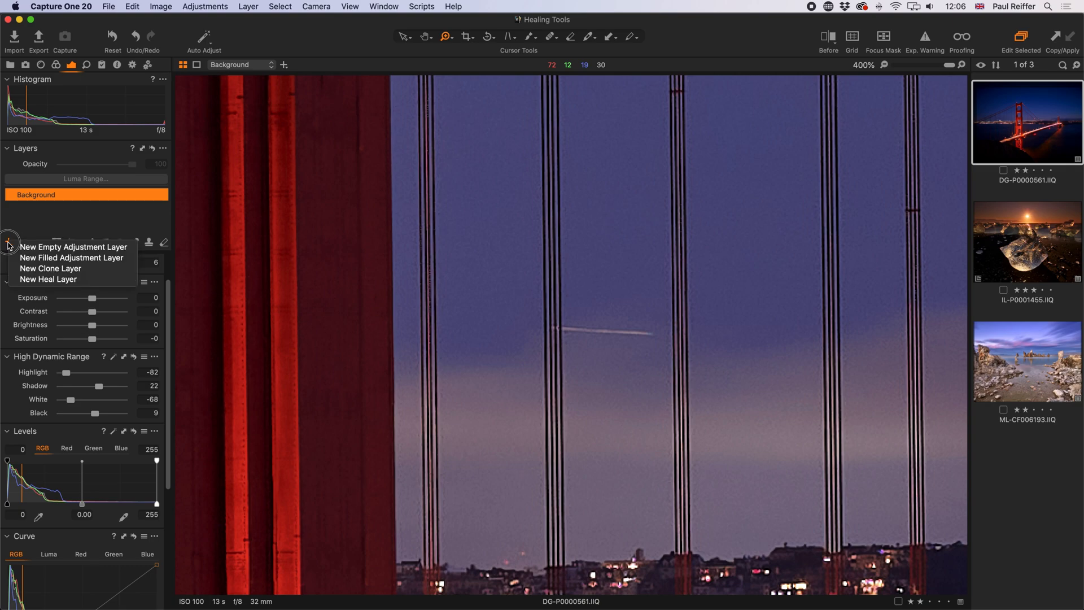
left_click(56, 268)
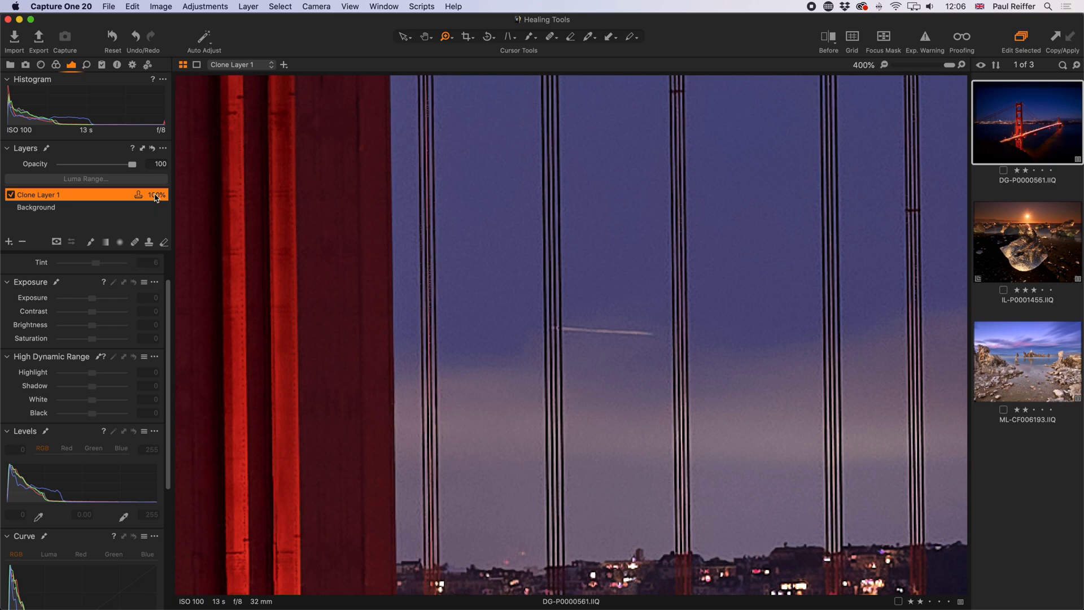
double_click(42, 194)
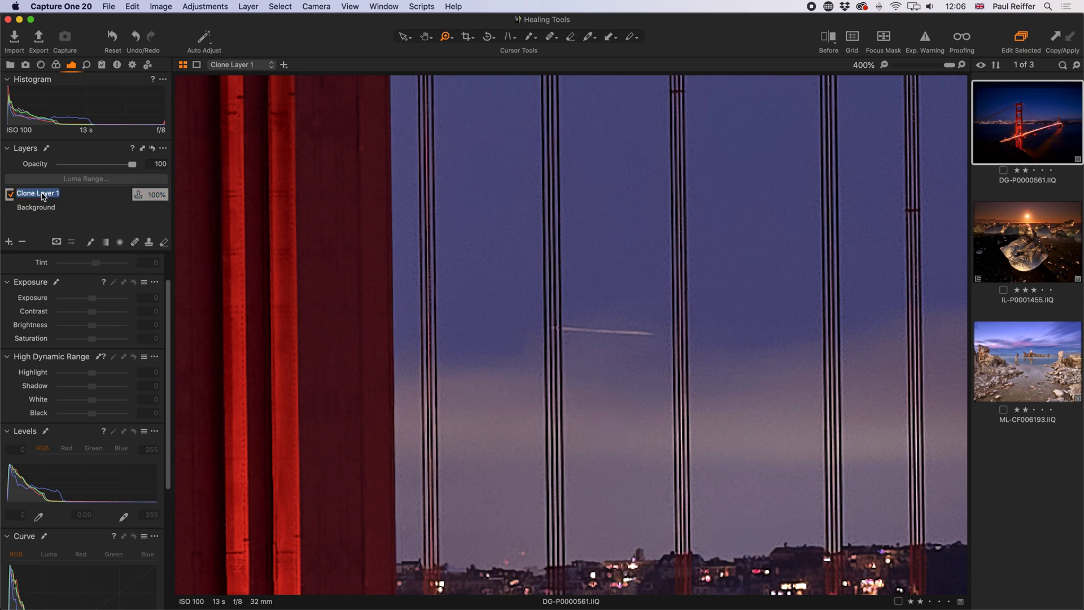
type("fuerhgiuerh")
key("Return")
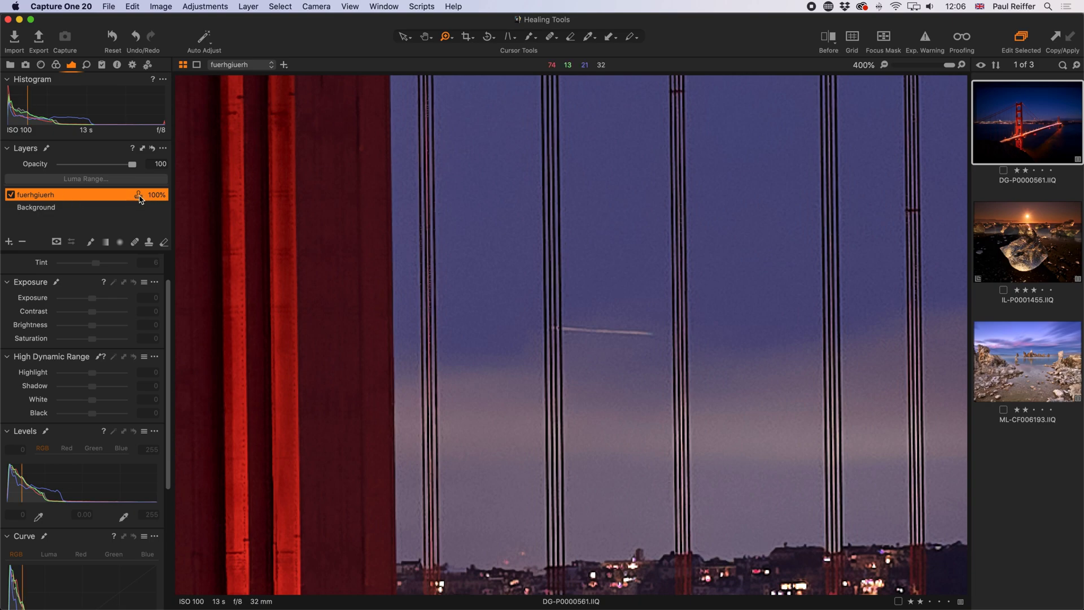
- Adjust the Cloning Mask brush and clone the cable and sky from directly above over the light trail beside the tower
left_click(556, 38)
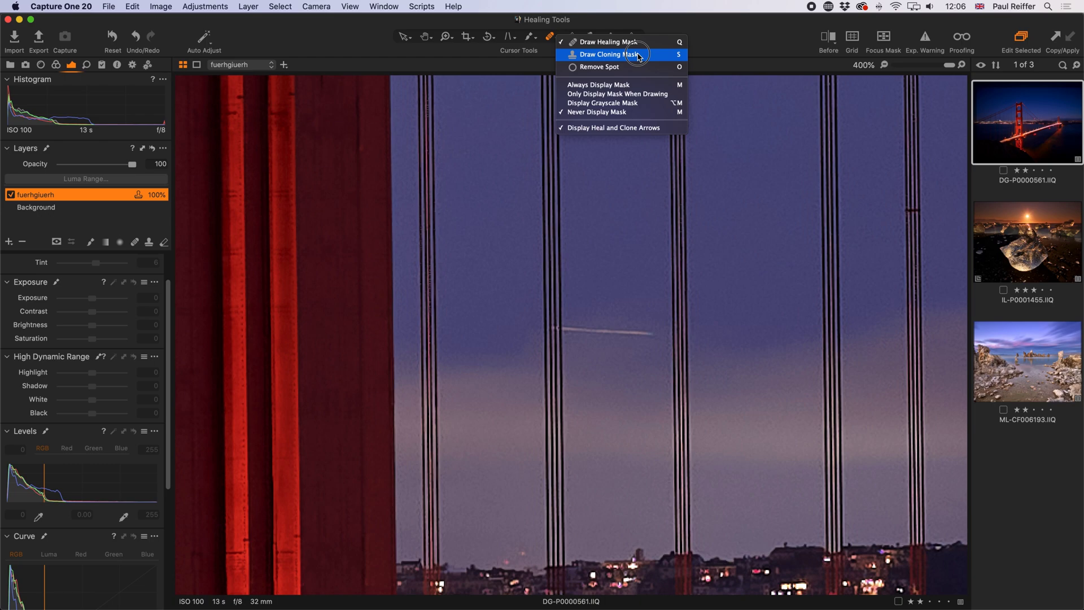
left_click(639, 54)
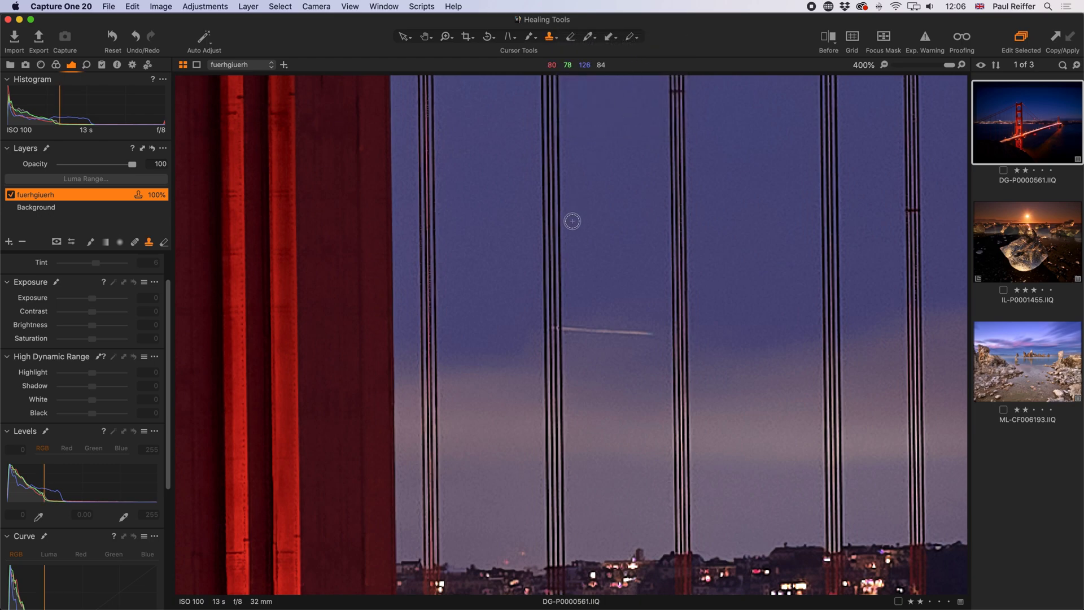
right_click(579, 219)
mouse_move(593, 236)
left_mouse_down()
mouse_move(649, 239)
mouse_move(625, 237)
left_mouse_up()
left_click(545, 327)
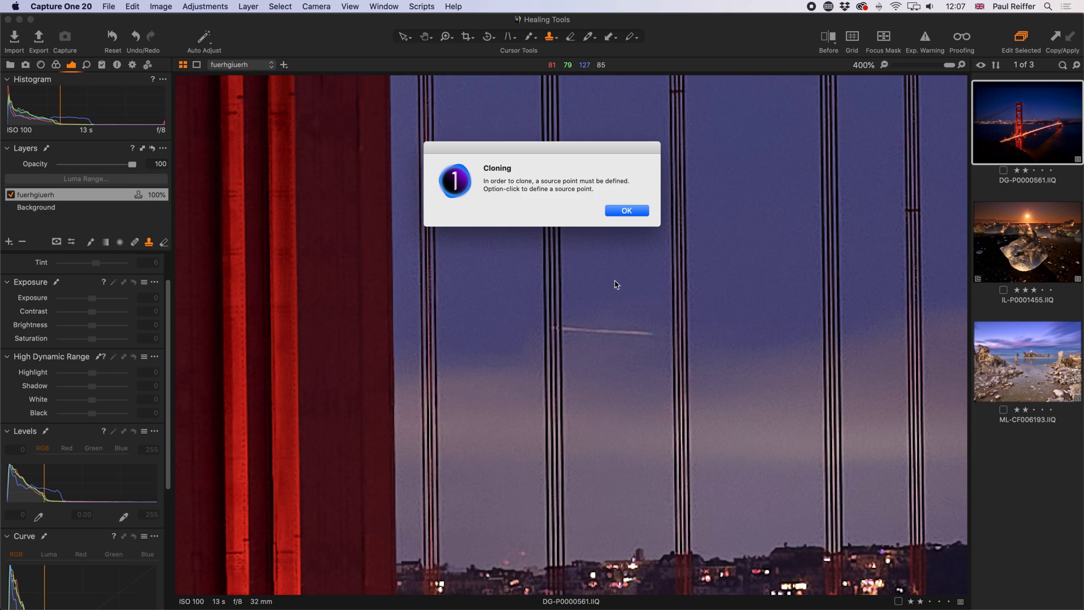
left_click(617, 213)
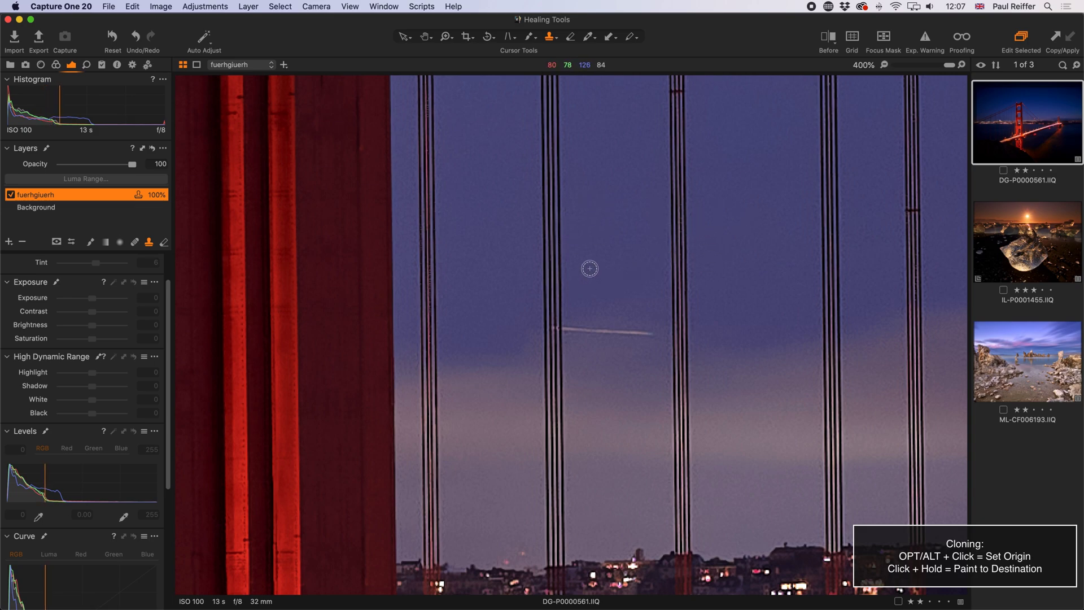
left_click(558, 253, "alt")
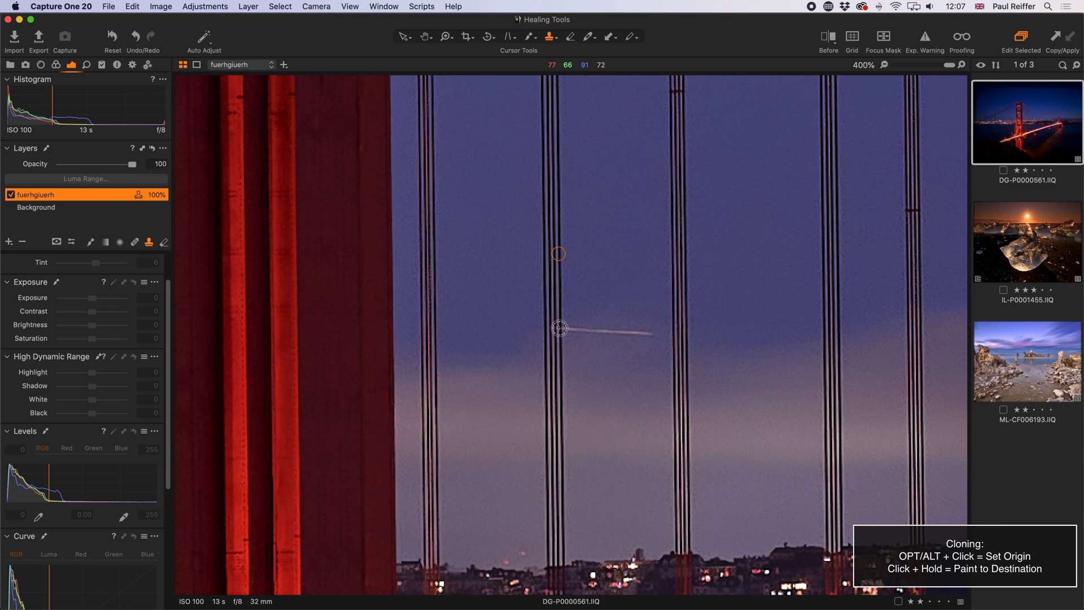
left_click_drag(559, 328, 655, 332)
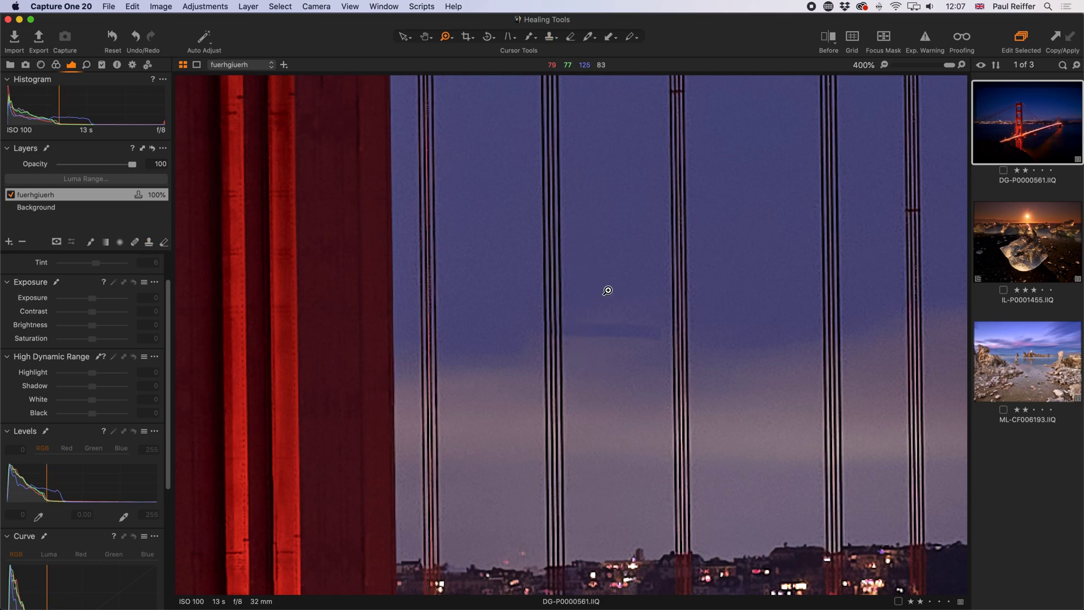
- Inspect the cloned patch zoomed out and close up, and hide the clone layer to compare with the original
key("z")
left_click(620, 310, "alt")
left_click(620, 310, "alt")
left_click(543, 363, "alt")
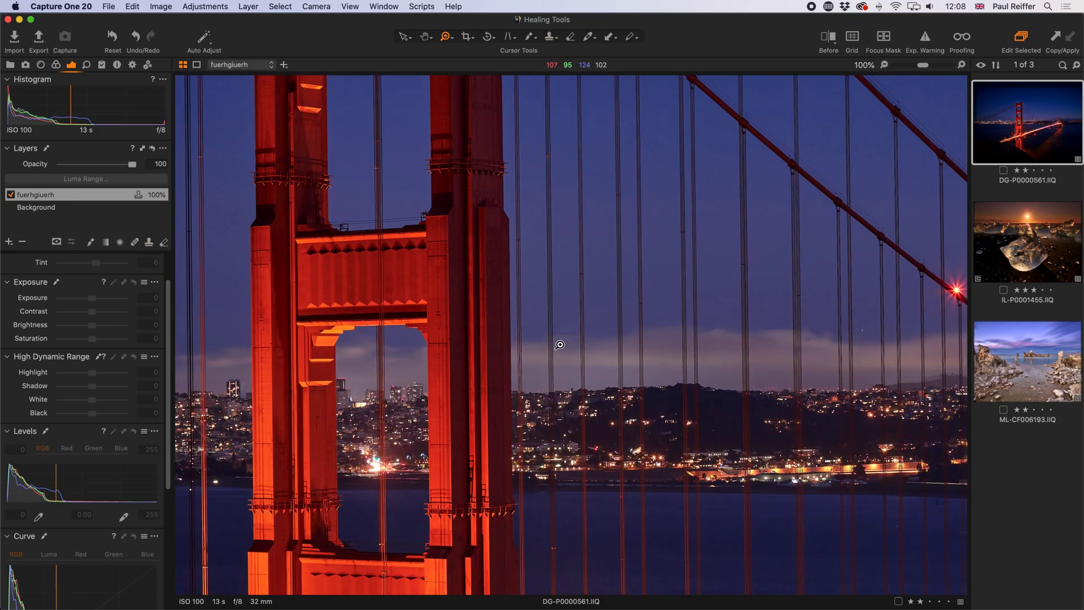
left_click_drag(600, 357, 521, 276)
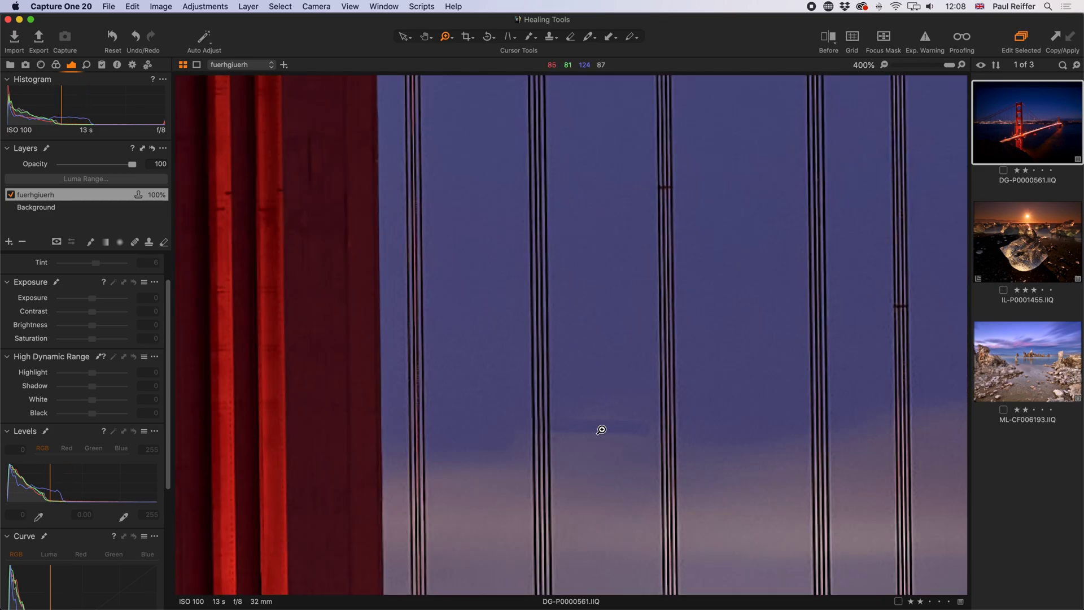
left_click(10, 195)
left_click(10, 194)
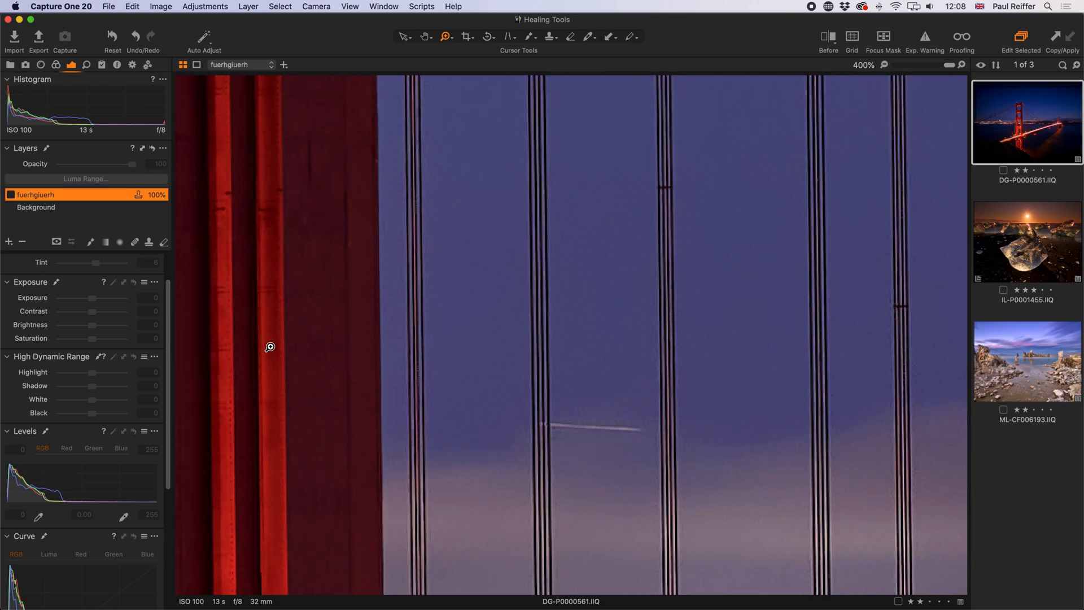
- Add a new heal layer above the hidden clone layer
scroll(569, 456, "down", 3)
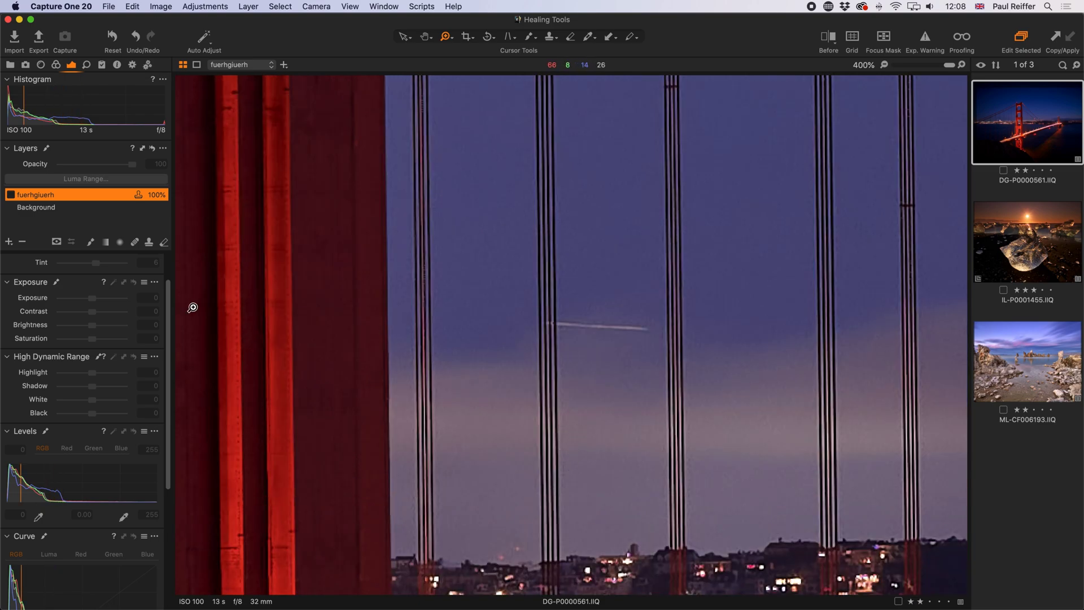
left_click(10, 242)
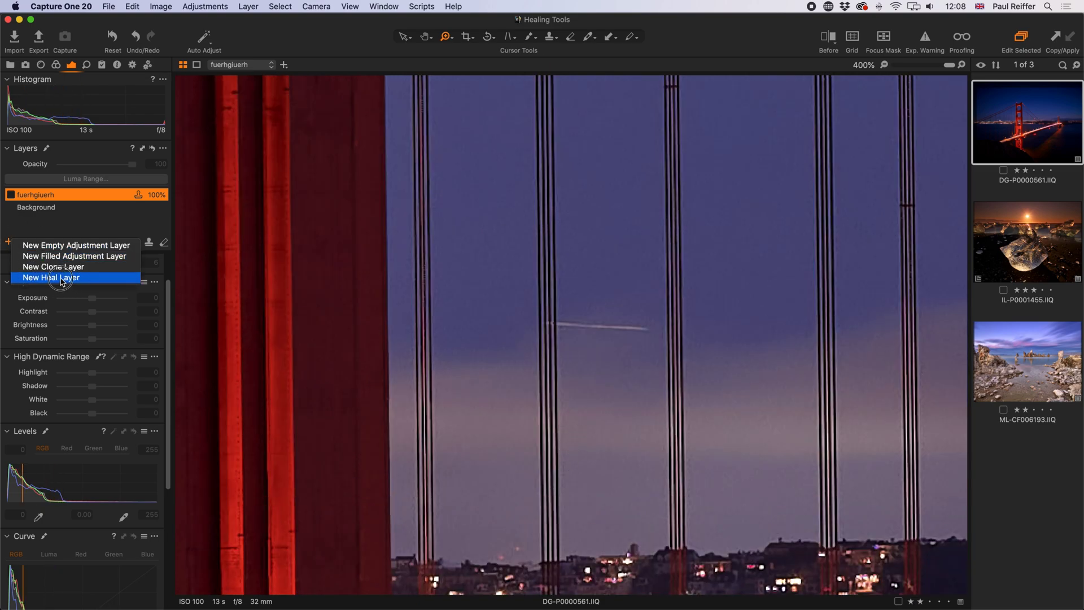
left_click(59, 277)
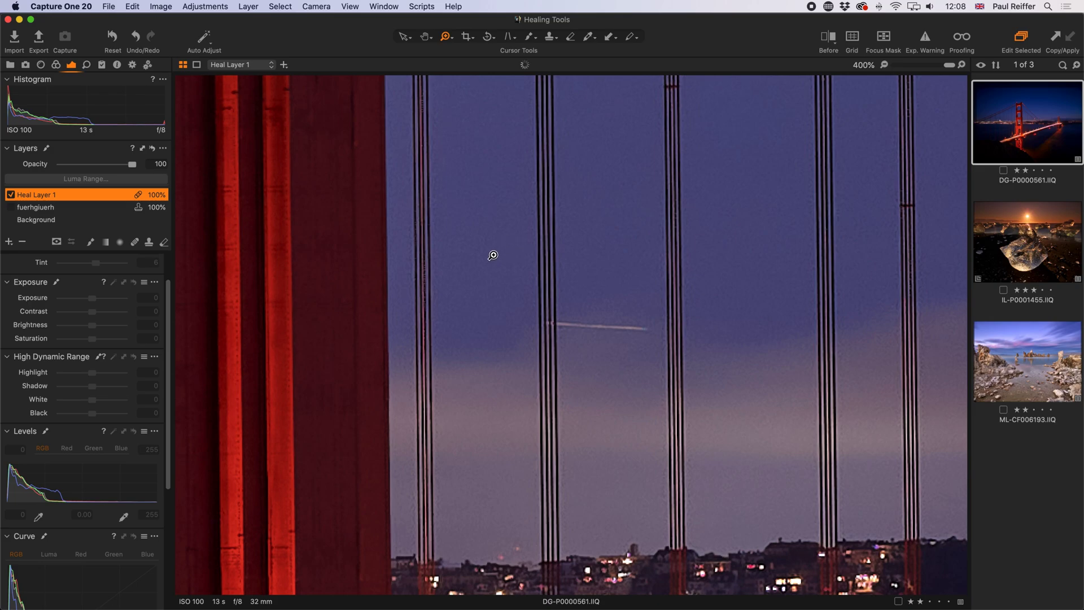
- Reduce the Healing Mask brush size to about 15 and heal the light trail using the cable area directly above as source
left_click(556, 38)
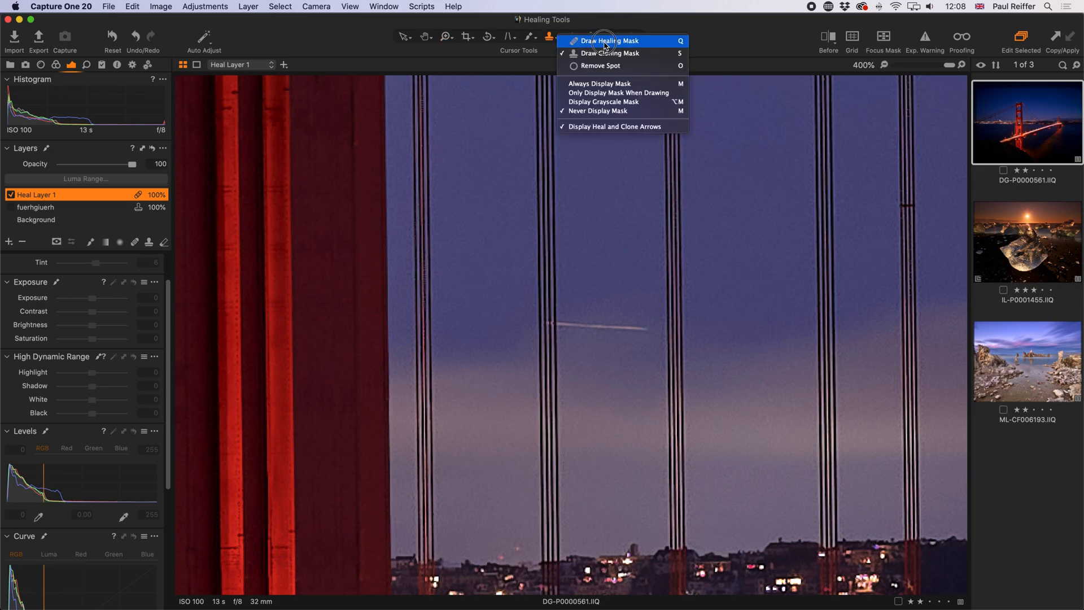
left_click(604, 42)
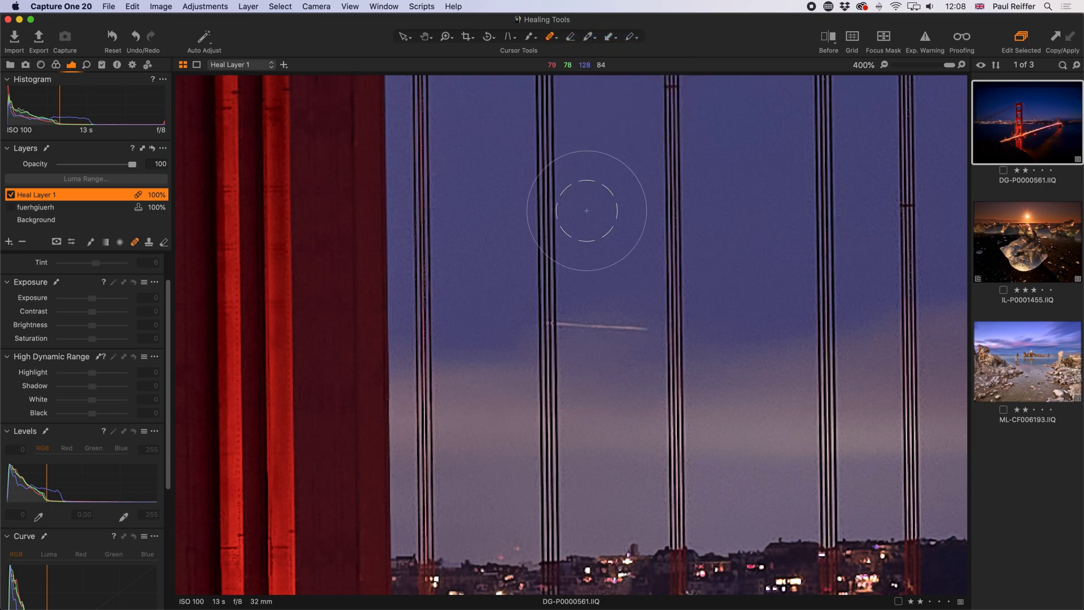
right_click(558, 211)
left_click_drag(558, 210, 552, 223)
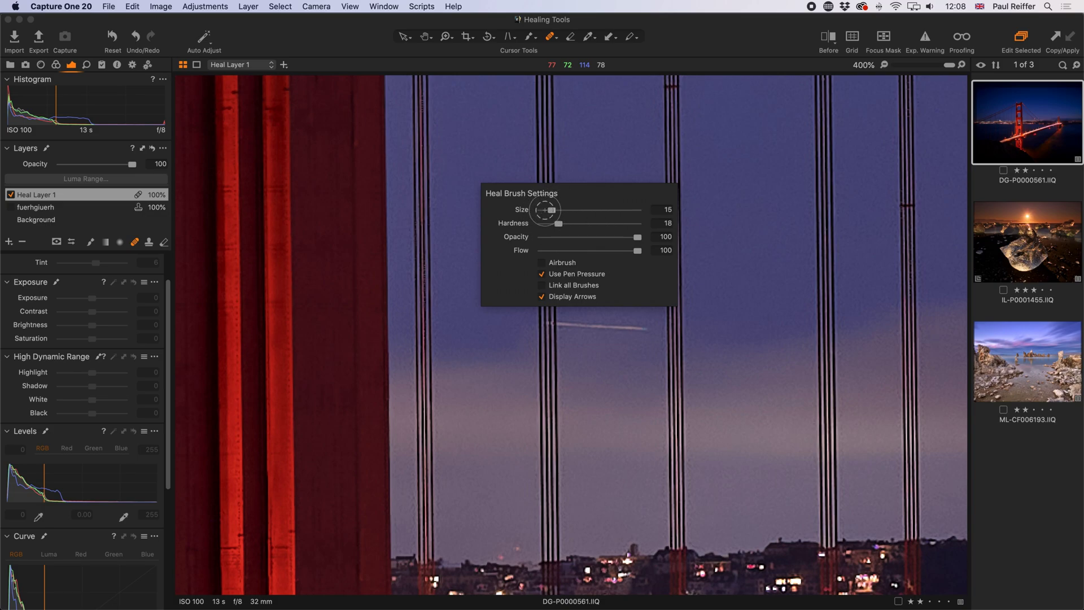
left_click_drag(552, 209, 550, 210)
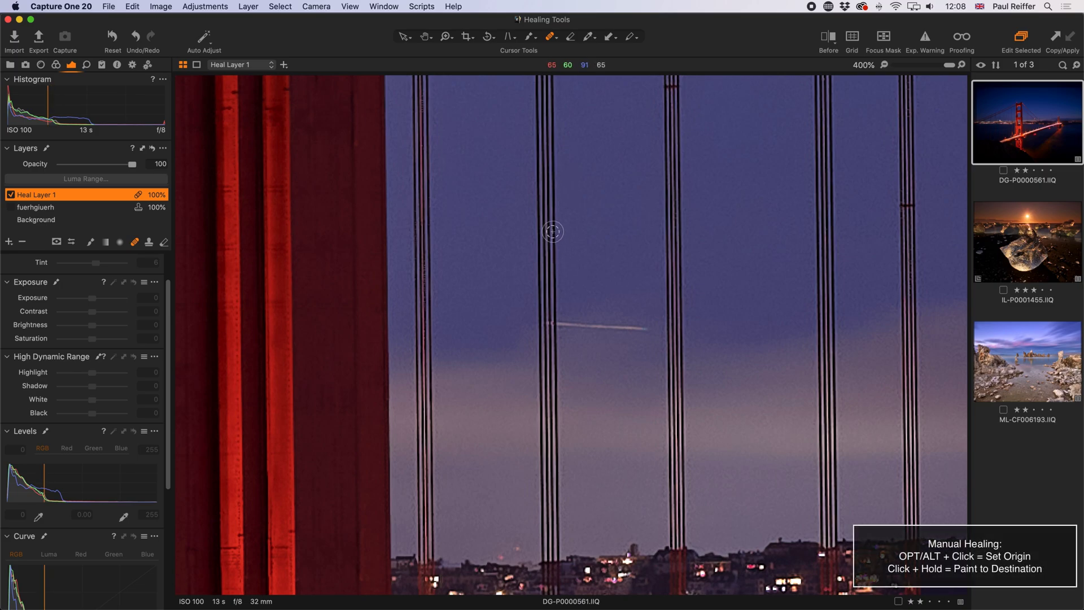
left_click(553, 231, "alt")
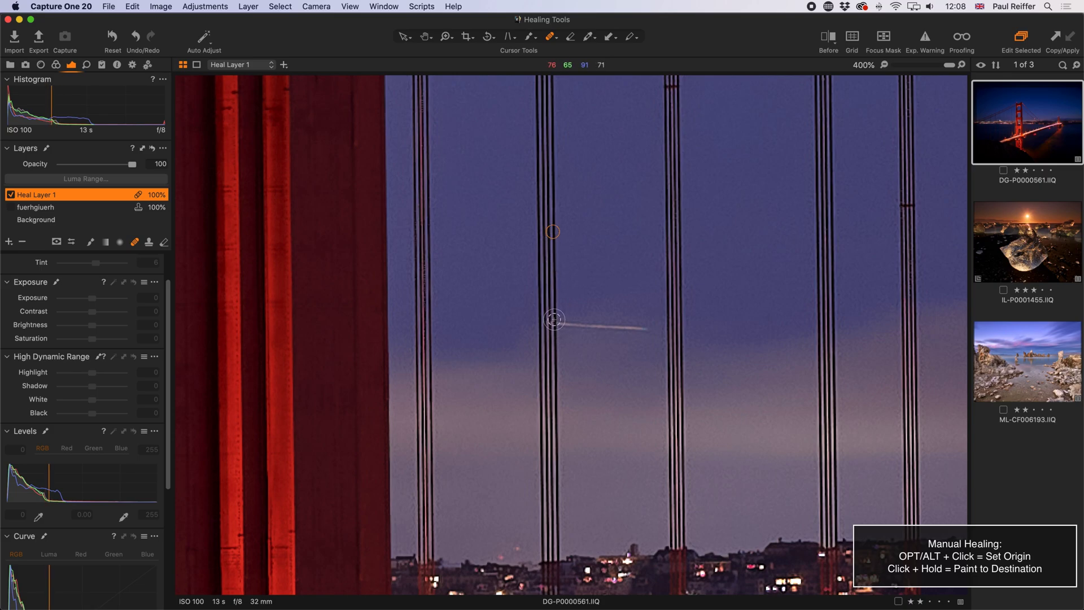
left_click_drag(555, 320, 622, 317)
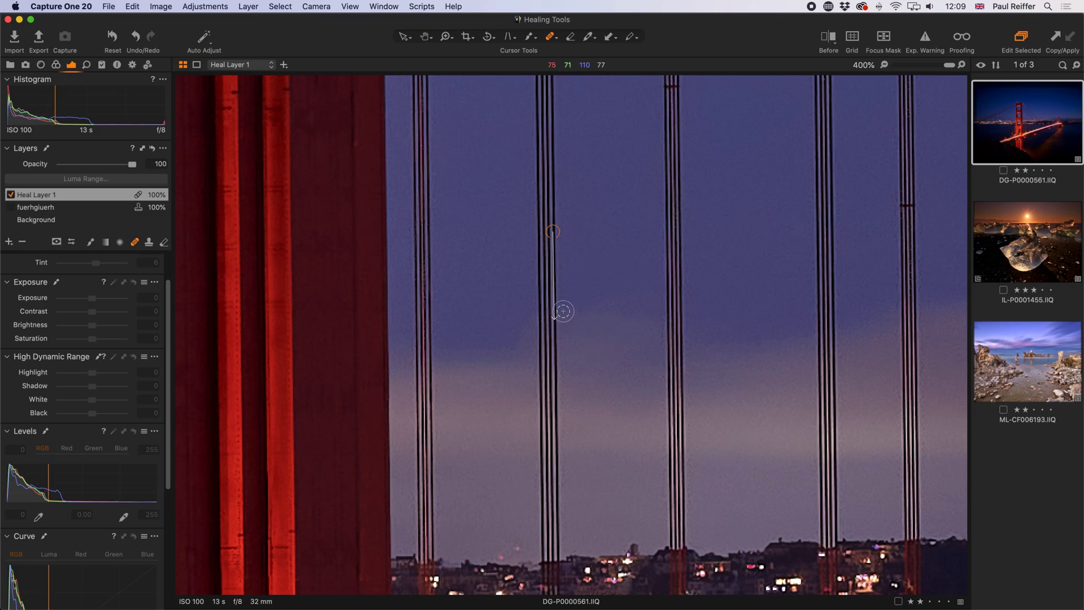
- Inspect the healed sky zoomed out, then switch from the heal layer to the clone layer to compare both repairs
key("z")
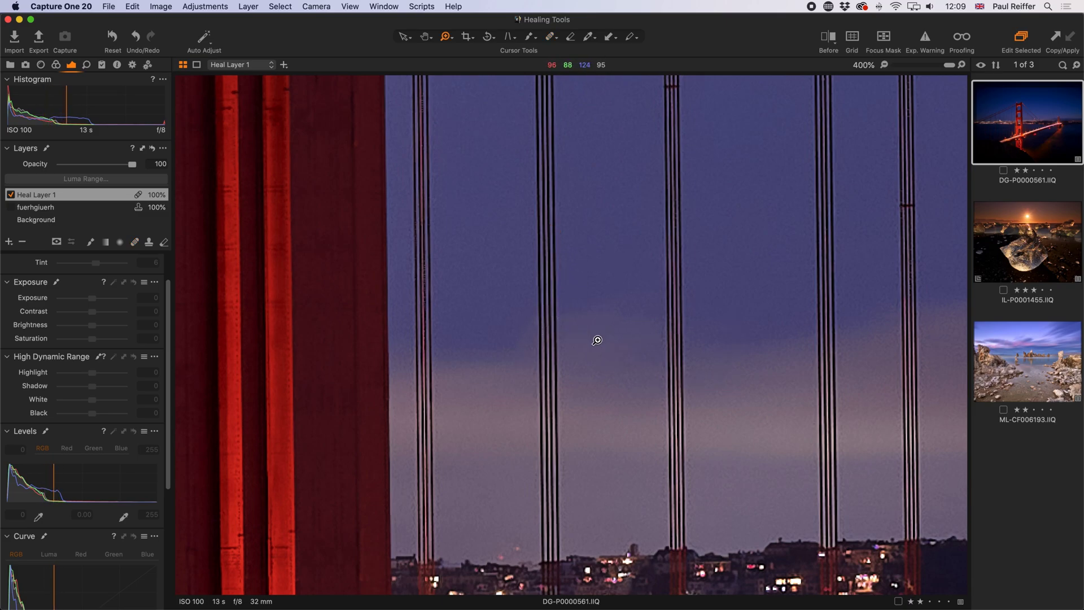
left_click(597, 340, "alt")
left_click(597, 339, "alt")
left_click(604, 304, "alt")
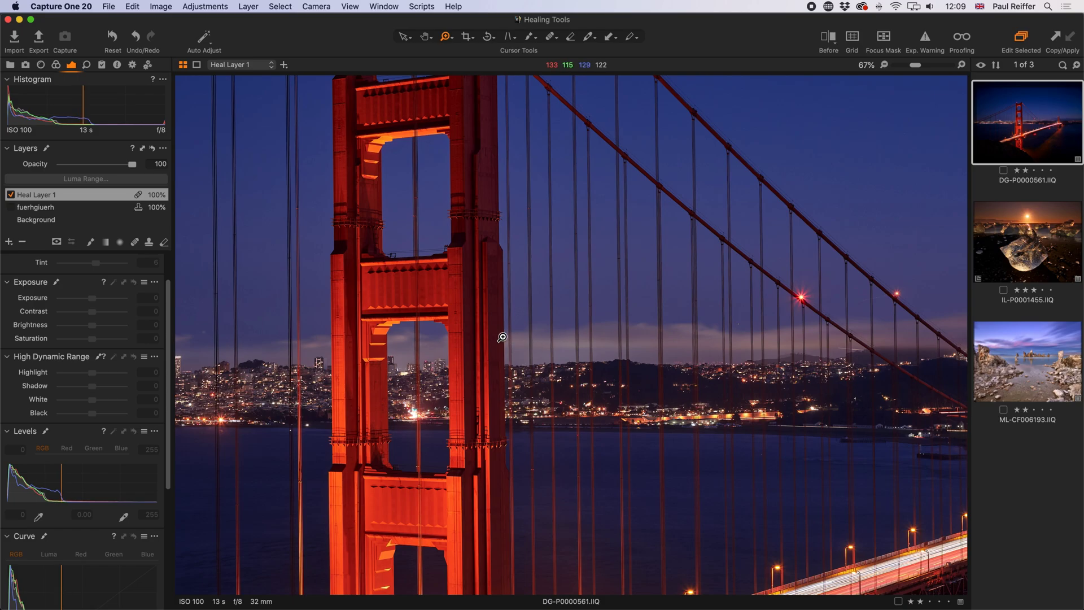
left_click(9, 195)
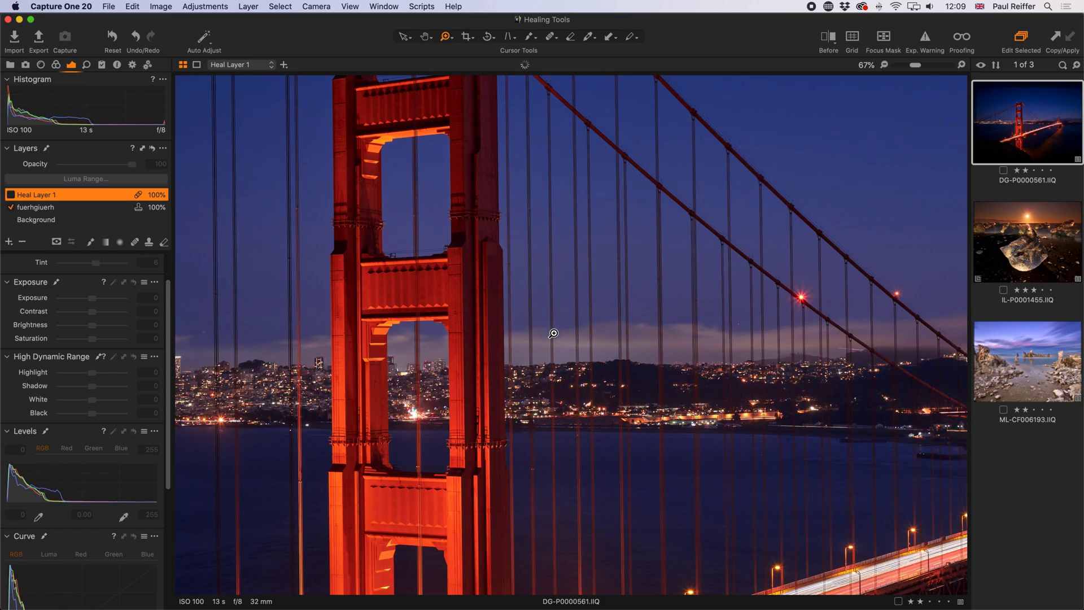
left_click(551, 332)
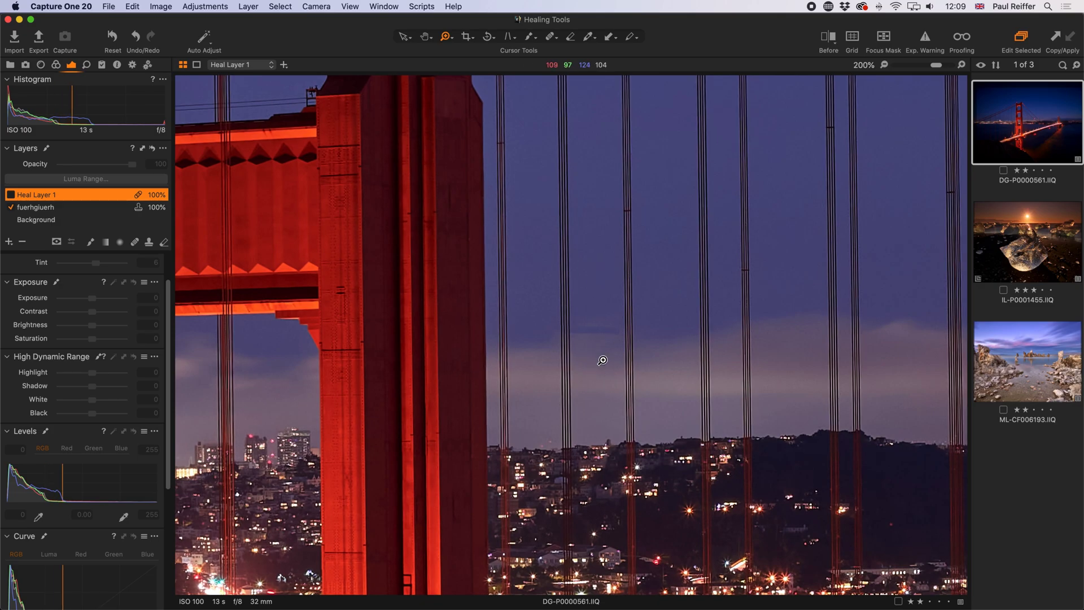
left_click(590, 345, "alt")
left_click(590, 345, "alt")
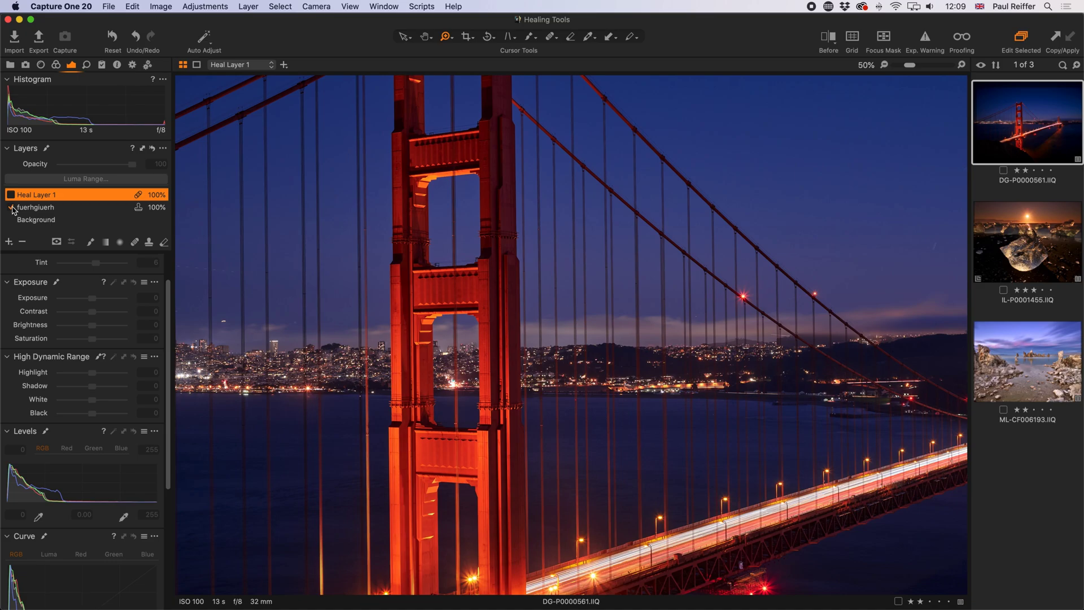
- Delete the clone layer "fuerhgiuerh" and the heal layer, leaving only the background
left_click(51, 209)
left_click(23, 243)
left_click(23, 244)
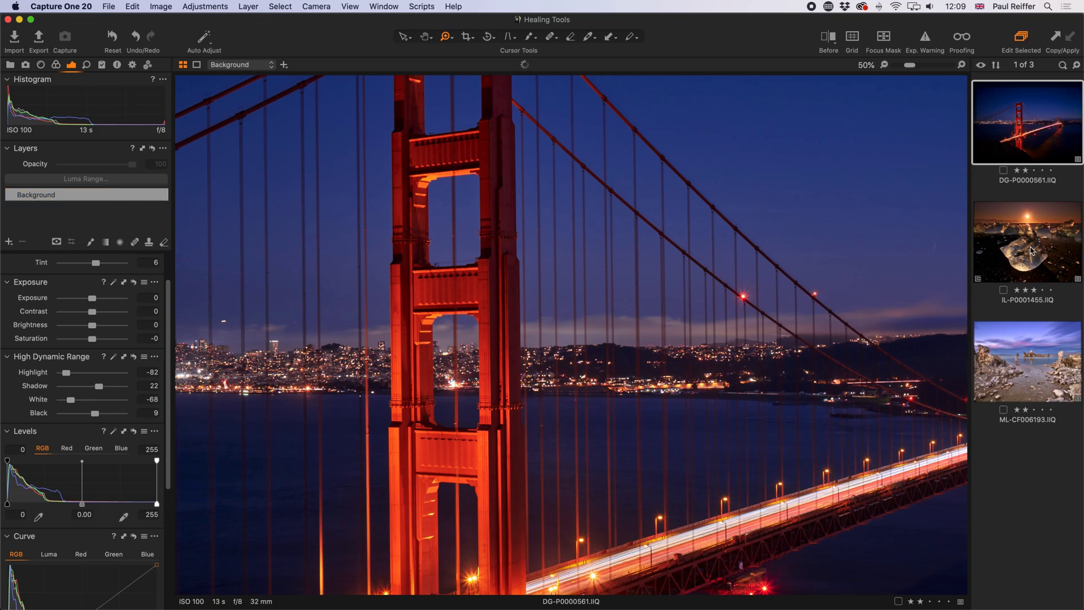
- Open the ice beach photo IL-P0001455.IIQ and add a new heal layer above the Sky layer
left_click(1031, 250)
left_click(435, 351, "alt")
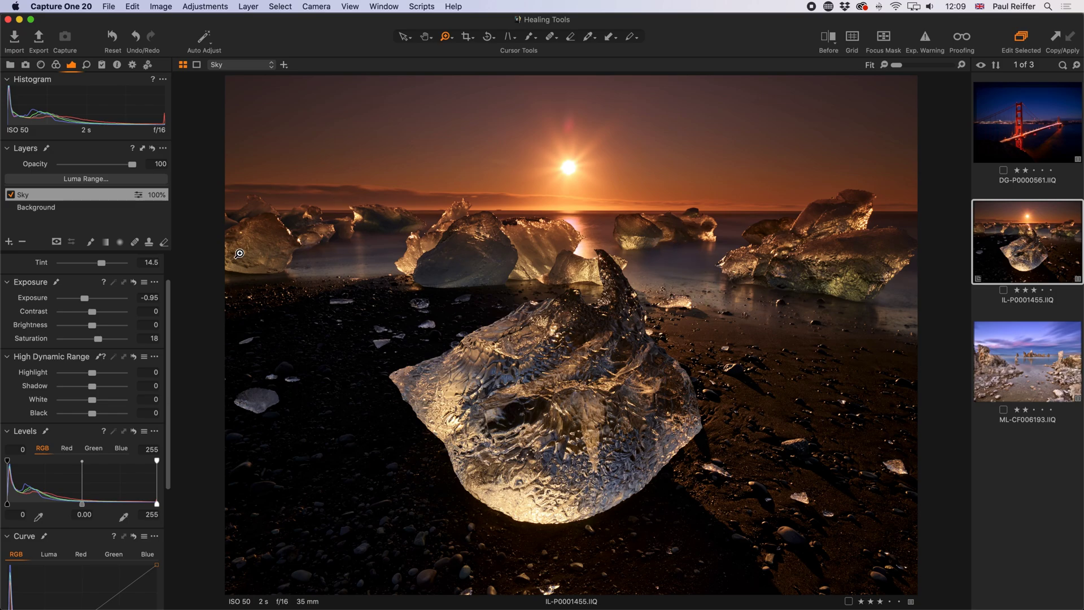
left_click(9, 244)
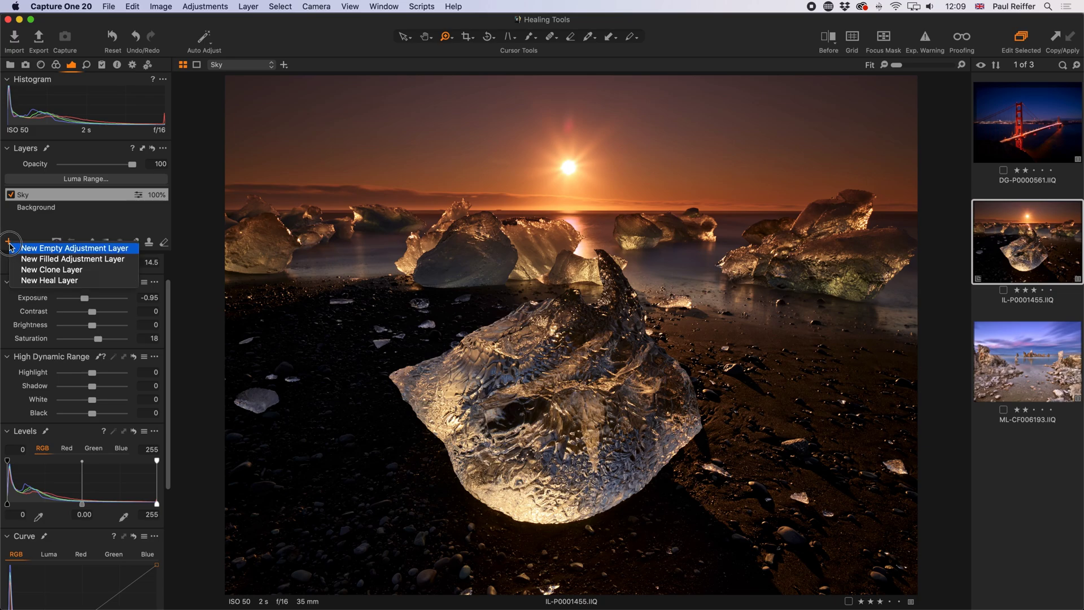
left_click(62, 282)
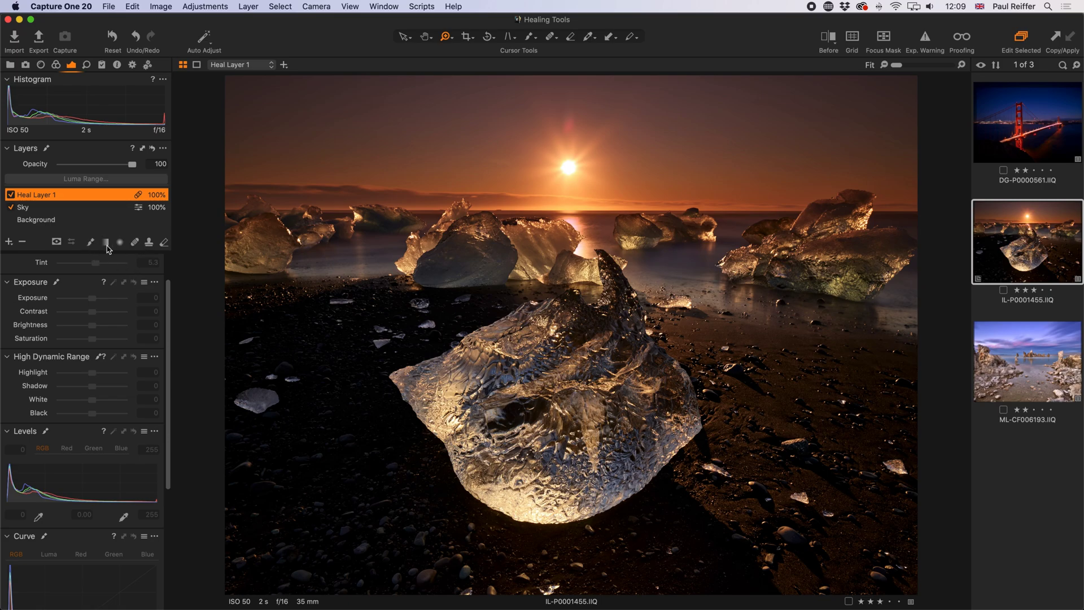
- Heal away the ice chunk near the photo's left edge, manually setting the dark sand to its right as the source
right_click(312, 422)
mouse_move(314, 398)
left_mouse_down()
mouse_move(332, 398)
mouse_move(314, 396)
left_mouse_up()
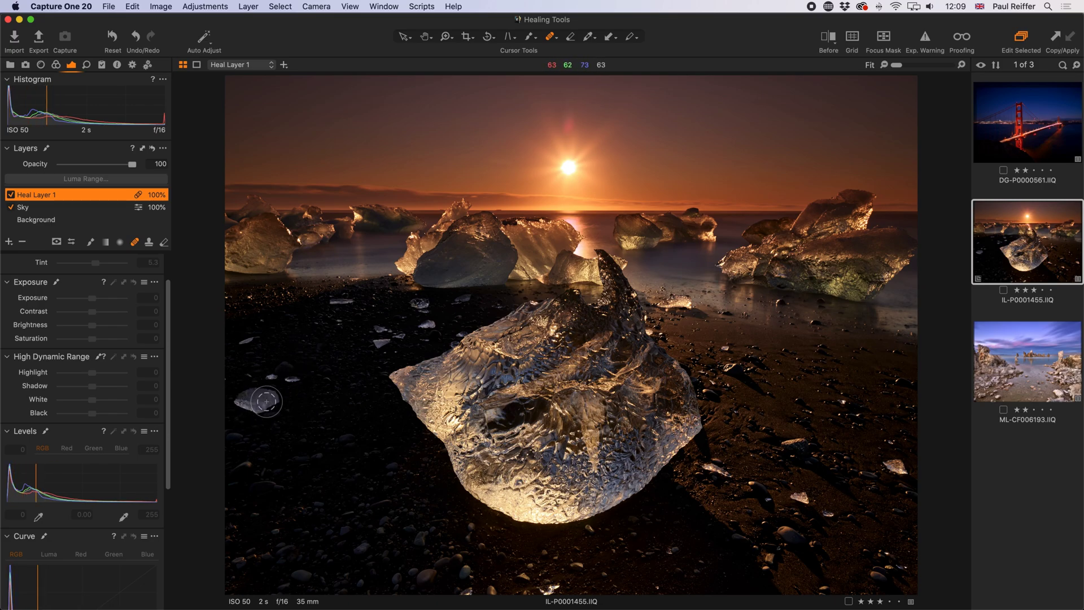
left_click(350, 416, "alt")
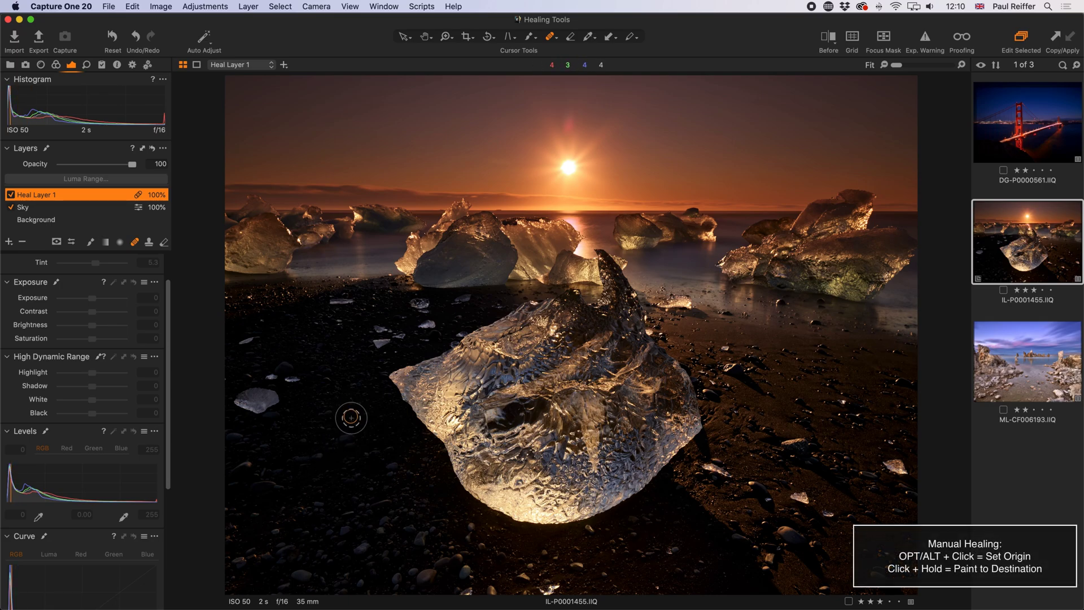
left_click_drag(261, 399, 242, 399)
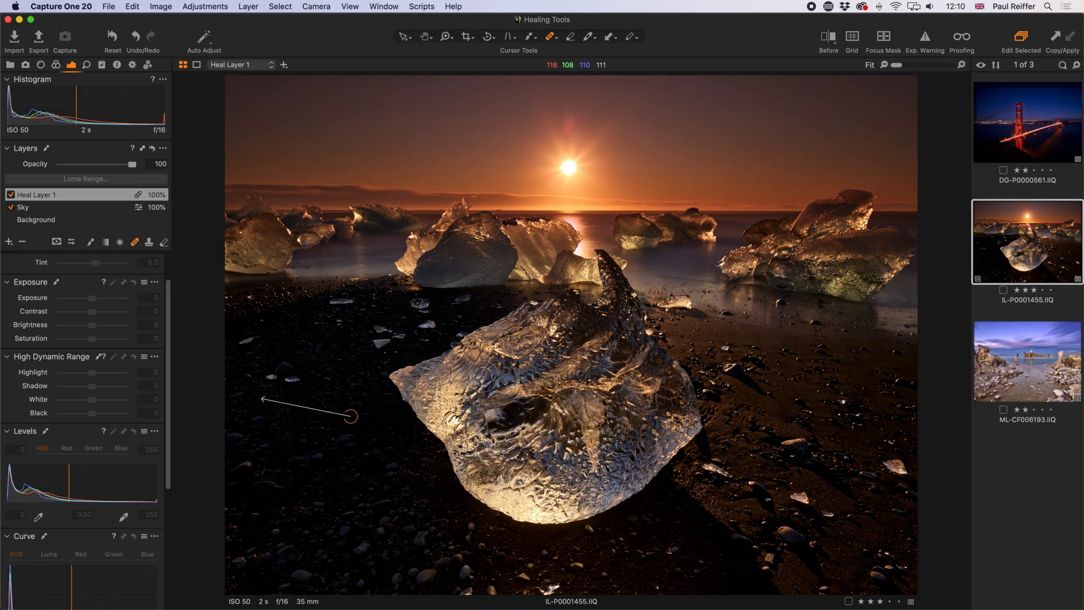
- Try healing the small ice fragments left of the large ice block with the block itself as source, and delete the heal layer
left_click(474, 375, "alt")
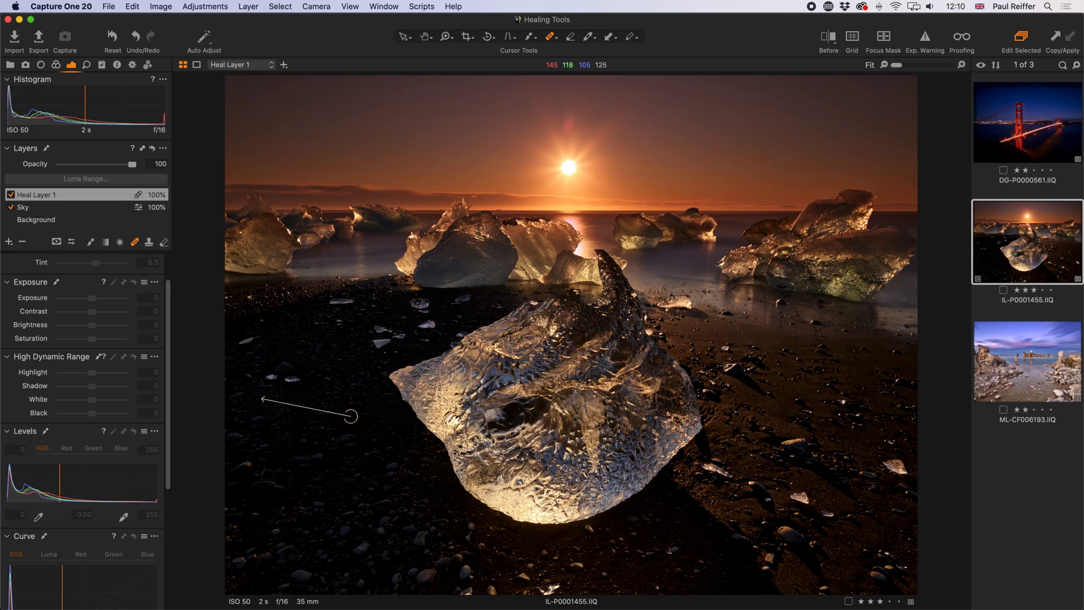
left_click(375, 342)
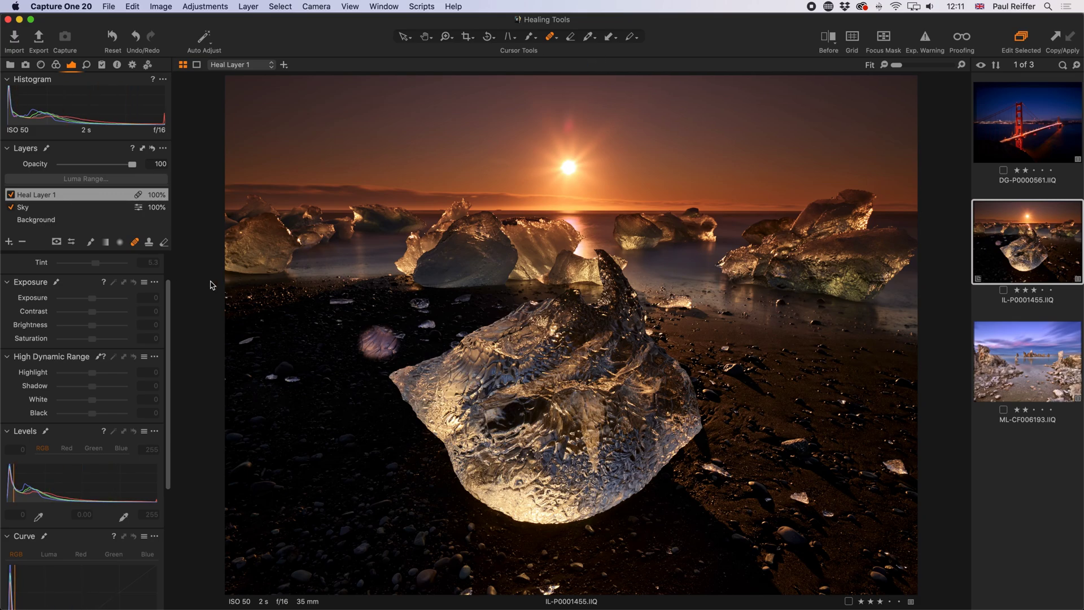
left_click(22, 243)
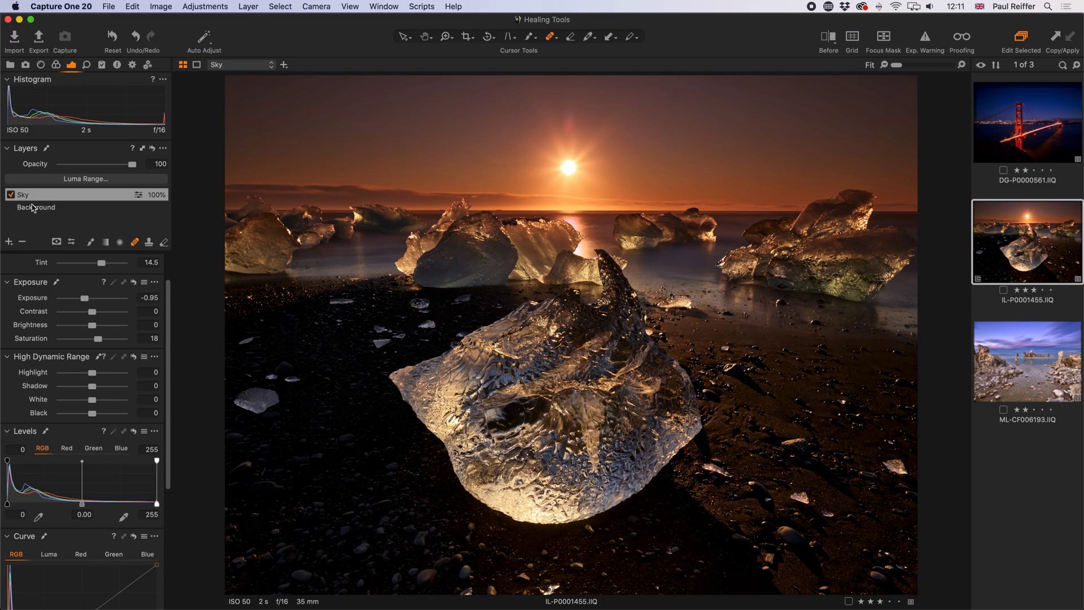
- With the Sky layer selected, brush the Healing Mask over the ice chunk near the left edge, letting layer and source be chosen automatically
left_click(11, 195)
left_click(10, 194)
left_click(403, 38)
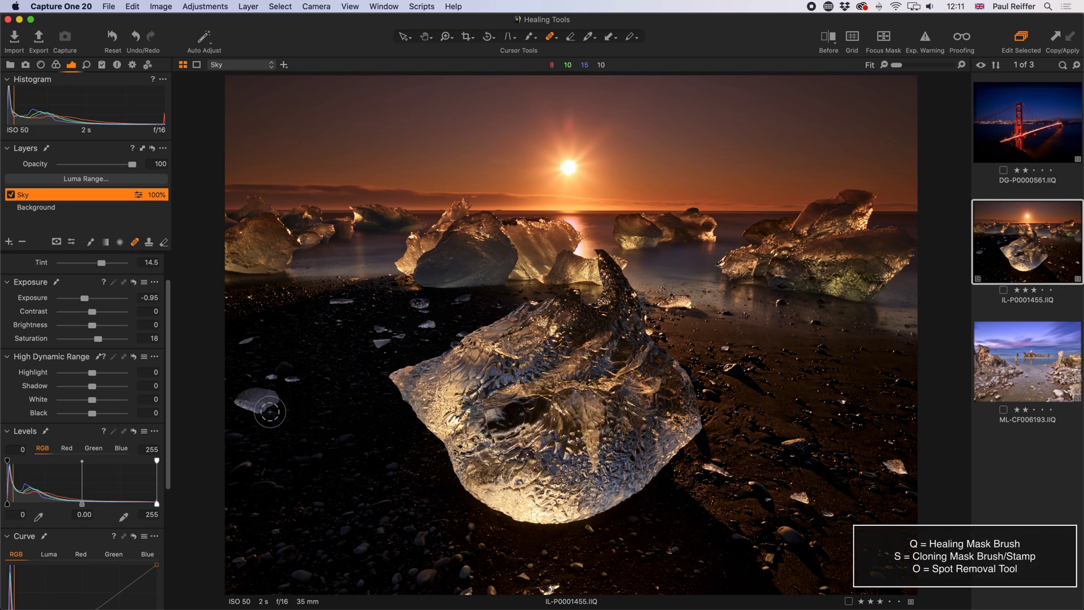
mouse_move(269, 398)
left_mouse_down()
mouse_move(233, 402)
mouse_move(270, 398)
left_mouse_up()
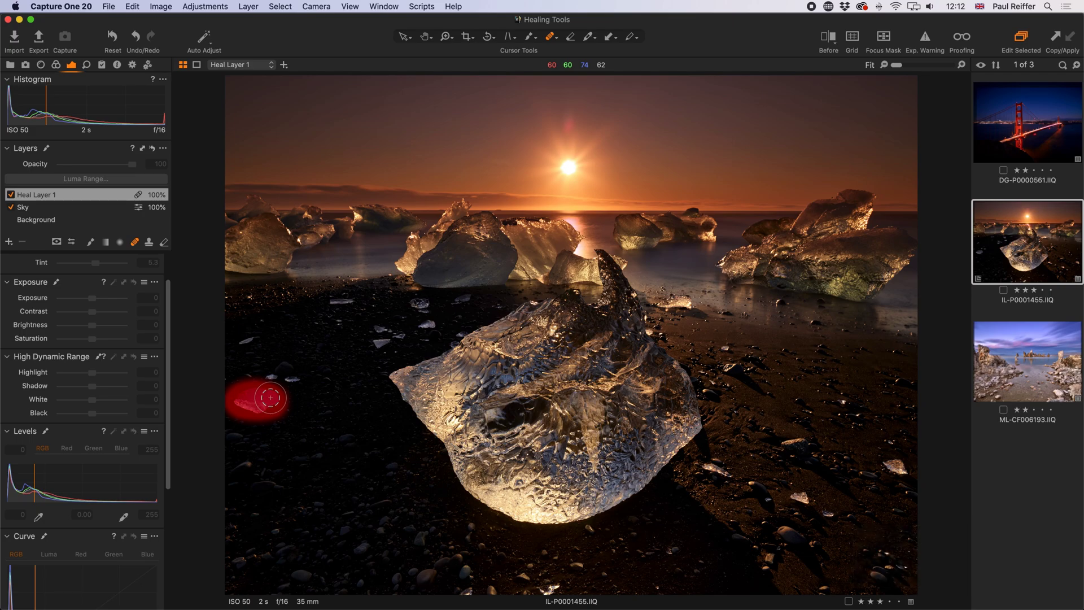
left_click_drag(271, 398, 255, 402)
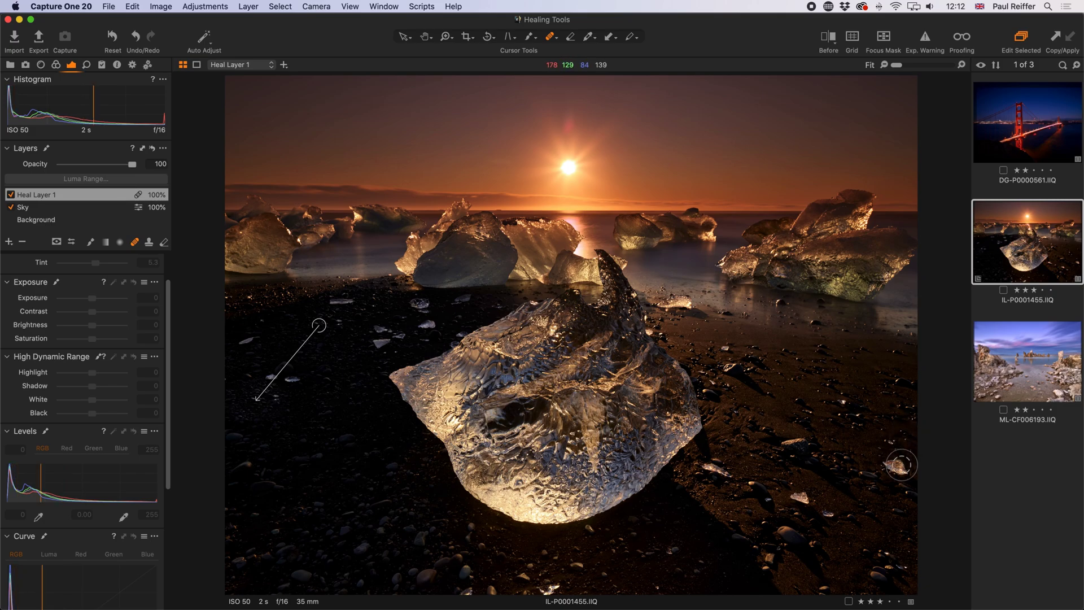
- Brush automatic heals over the bright fragments at the photo's right and bottom edges and on the sand beside the ice block
left_click_drag(895, 454, 889, 470)
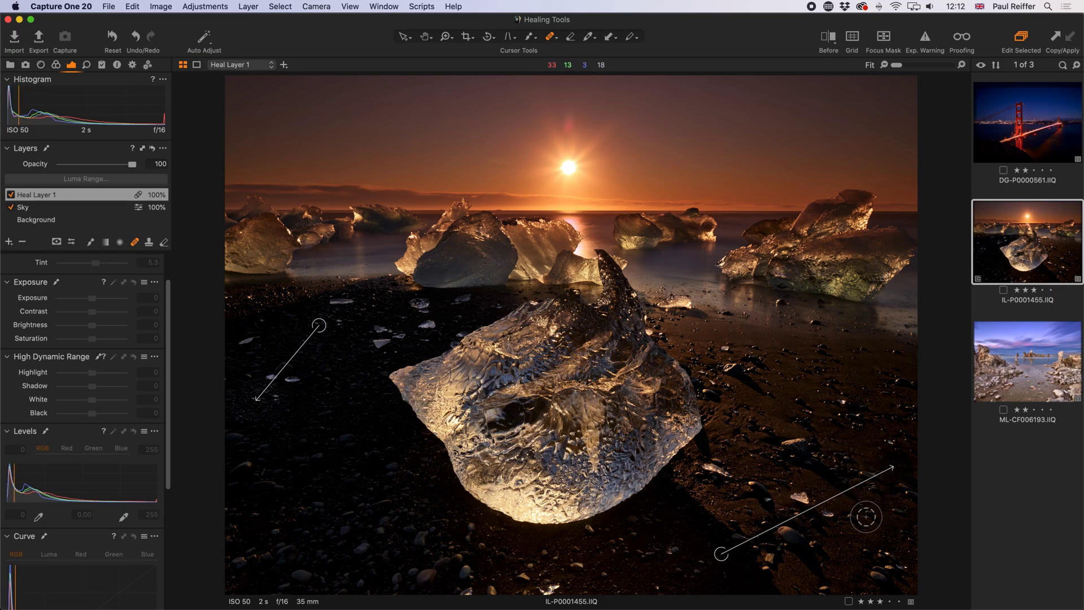
mouse_move(716, 367)
left_mouse_down()
mouse_move(770, 392)
mouse_move(725, 368)
mouse_move(742, 383)
left_mouse_up()
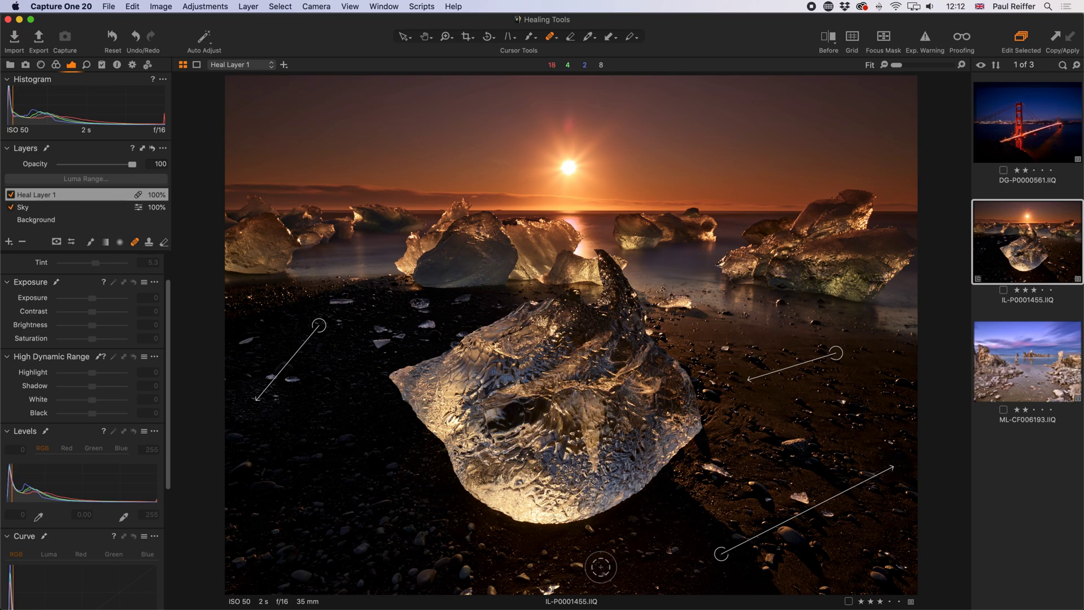
left_click_drag(537, 584, 568, 584)
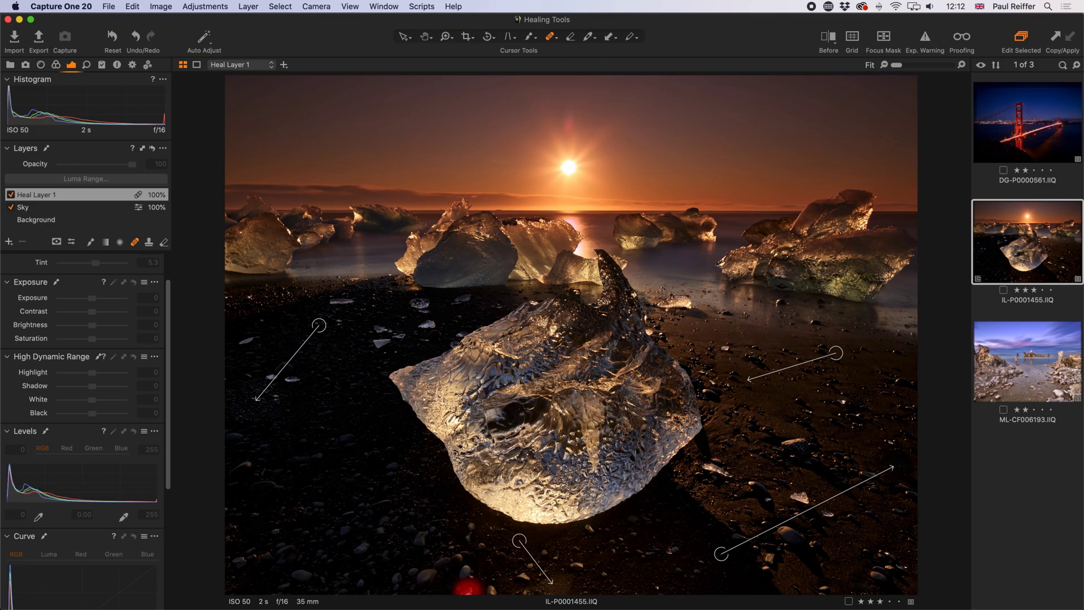
mouse_move(367, 325)
left_mouse_down()
mouse_move(405, 342)
mouse_move(376, 340)
mouse_move(375, 348)
mouse_move(379, 335)
mouse_move(412, 342)
left_mouse_up()
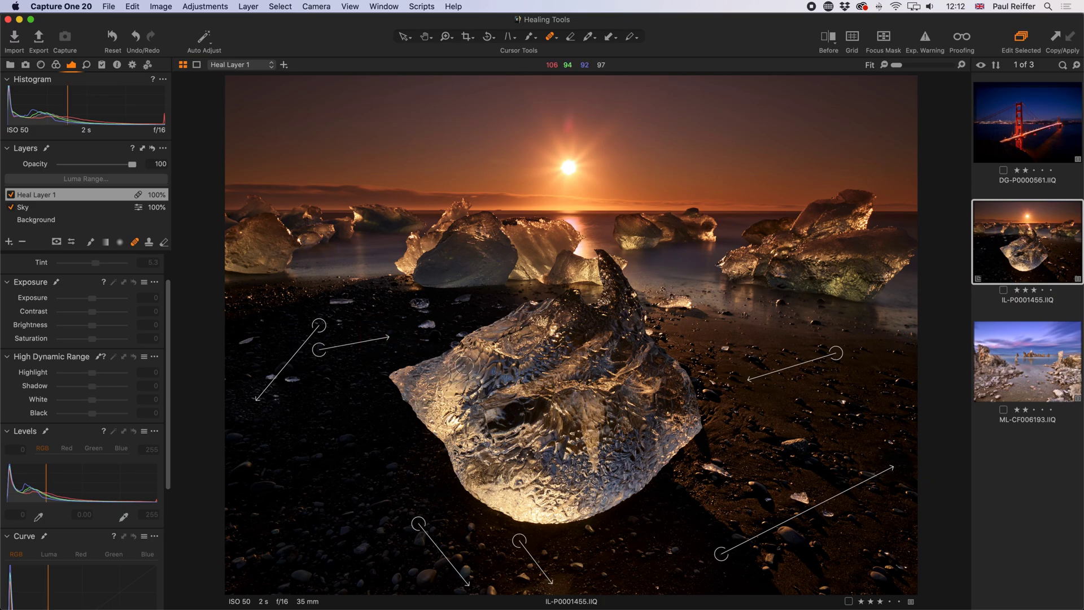
mouse_move(723, 473)
left_mouse_down()
mouse_move(695, 471)
mouse_move(712, 473)
left_mouse_up()
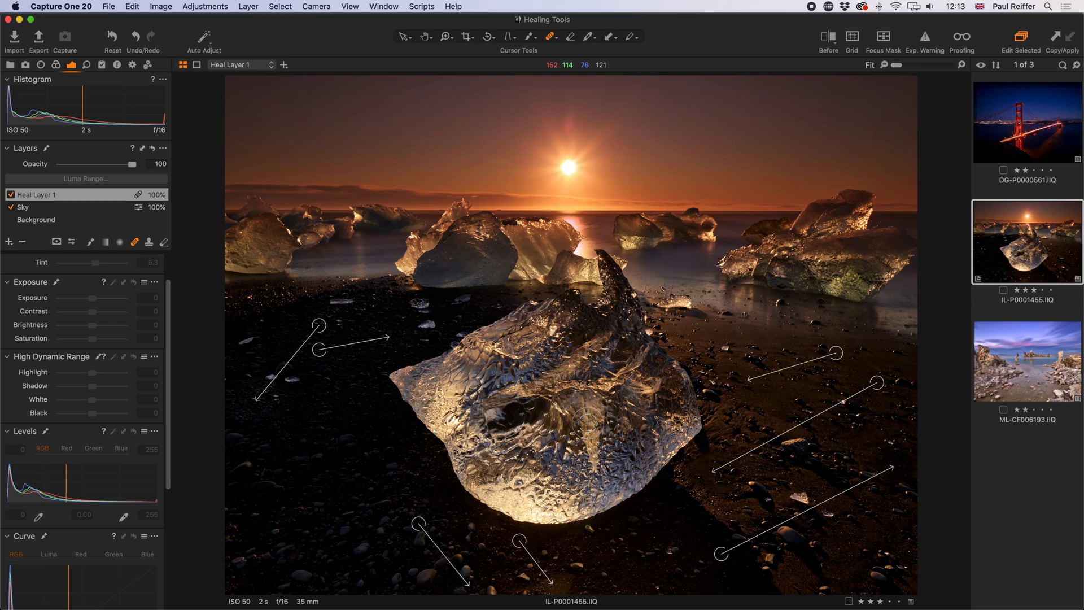
- Heal the remaining small ice fragments on the upper-left sand and on the sand right of the ice block
left_click_drag(331, 302, 356, 303)
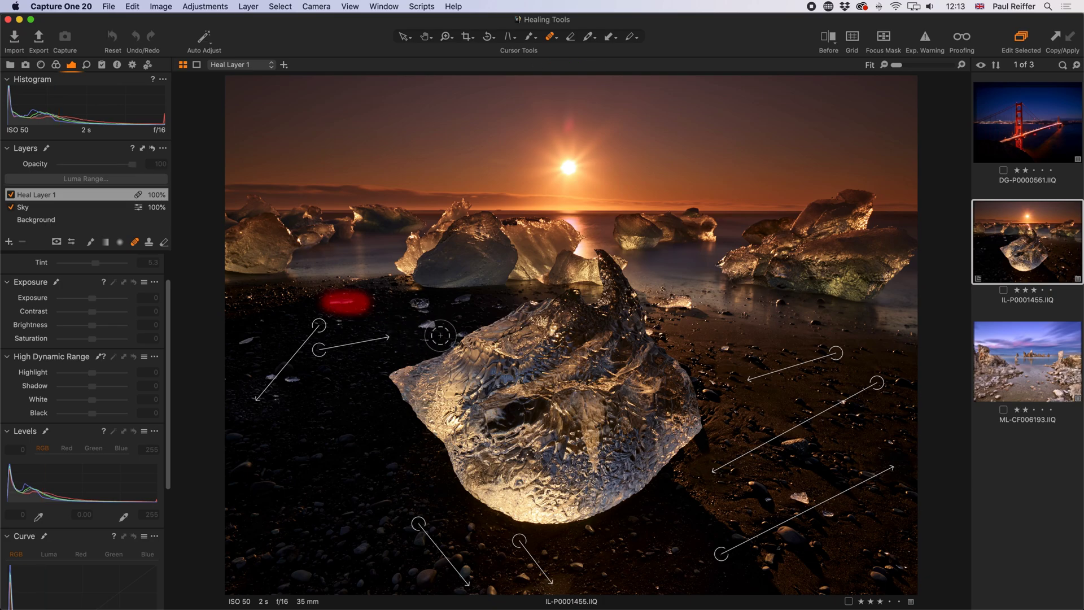
left_click(424, 332)
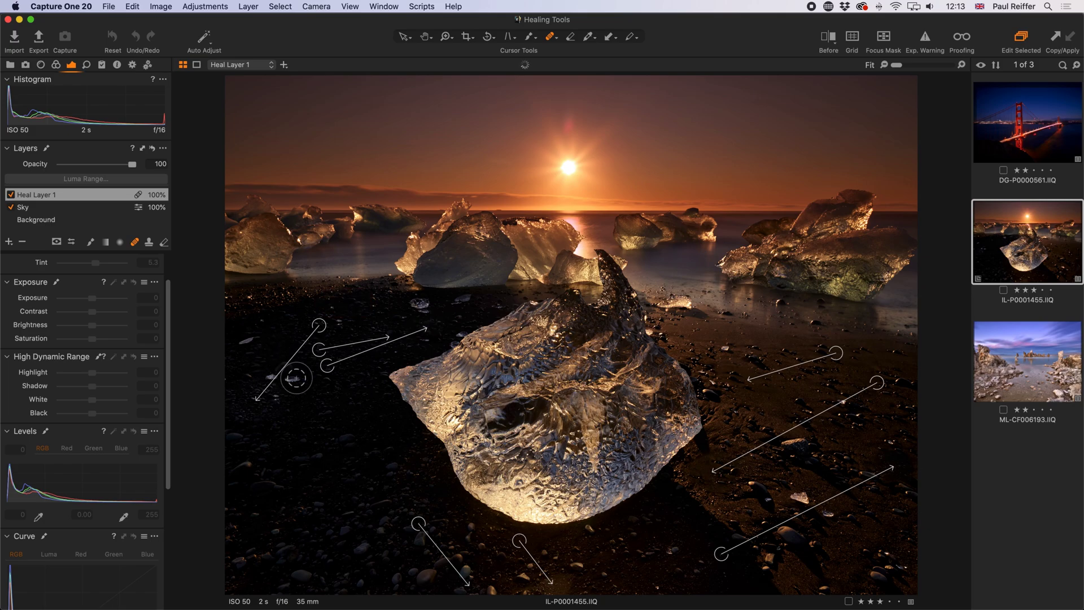
left_click_drag(258, 338, 242, 343)
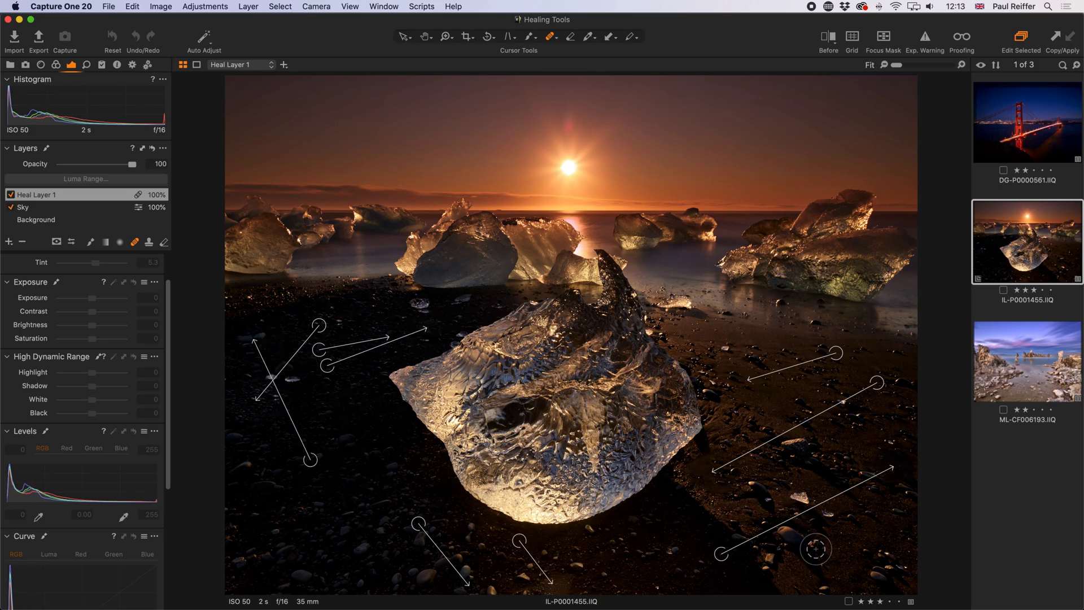
left_click(802, 499)
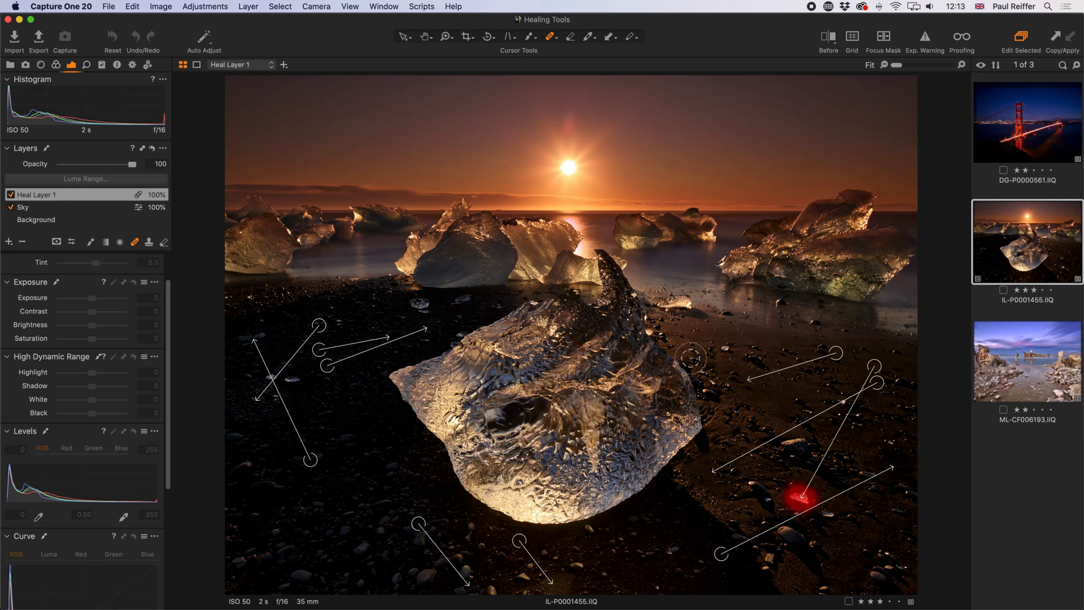
left_click(724, 349)
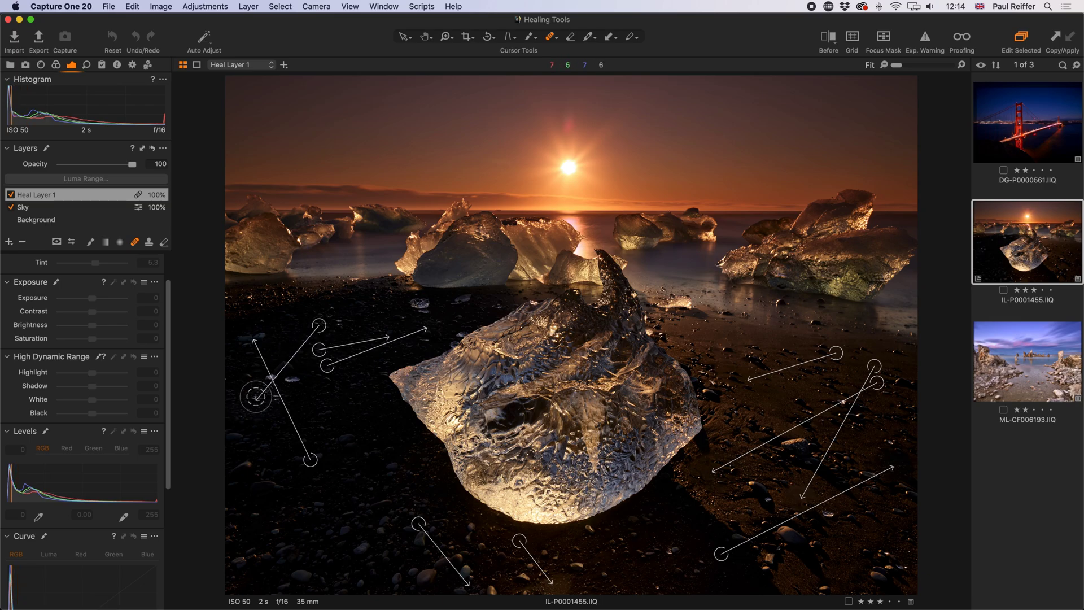
- Move the source points of four heals onto sand near their targets, and heal a dark patch left of the ice block from adjacent sand
left_click_drag(320, 326, 340, 413)
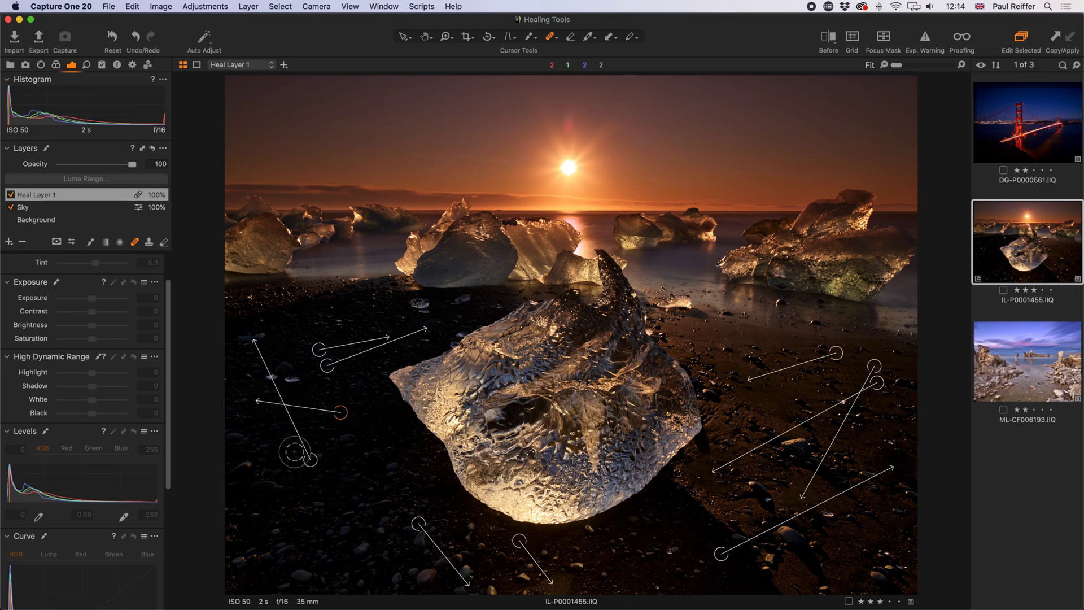
mouse_move(311, 459)
left_mouse_down()
mouse_move(316, 344)
mouse_move(299, 317)
left_mouse_up()
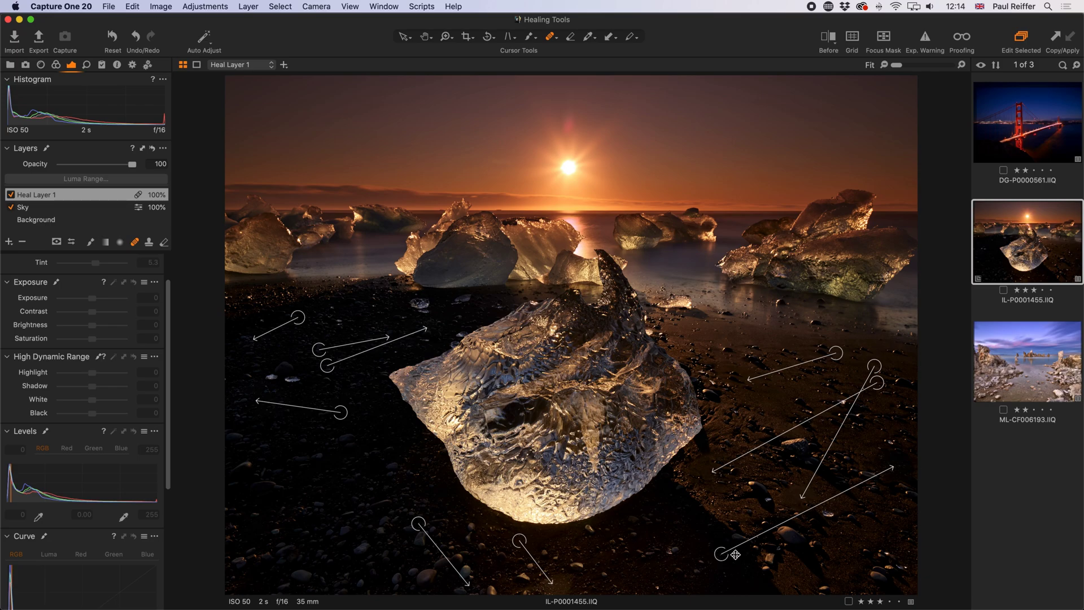
left_click_drag(721, 553, 841, 548)
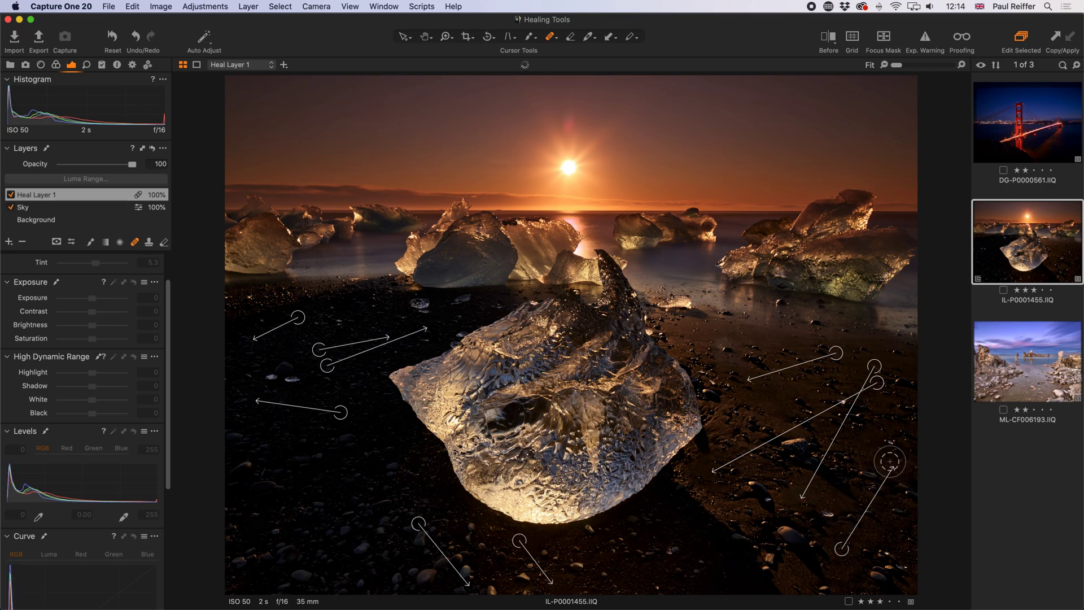
left_click_drag(841, 548, 857, 435)
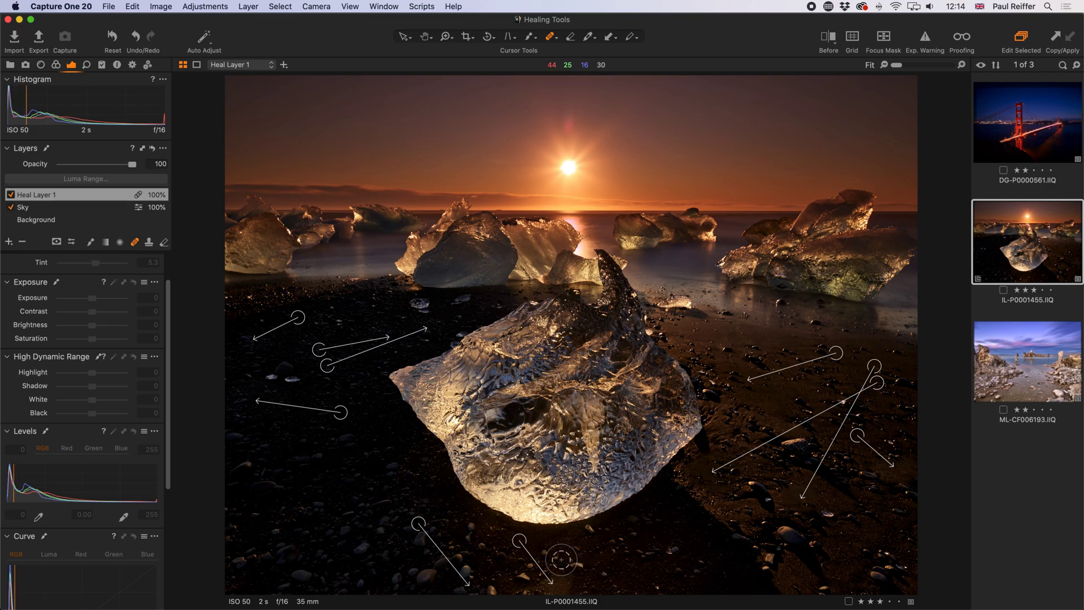
left_click_drag(520, 541, 624, 565)
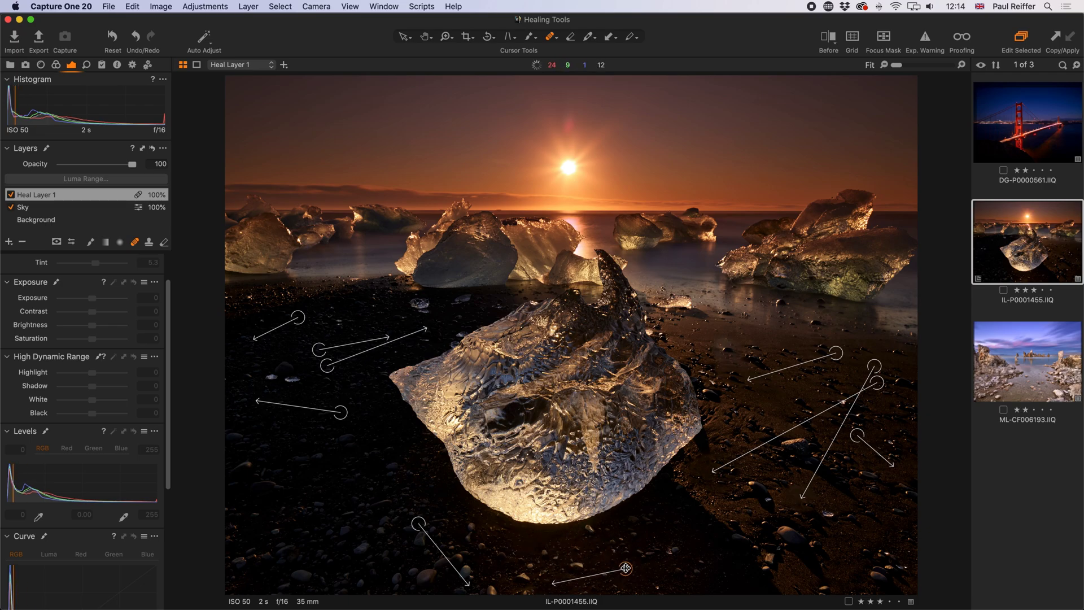
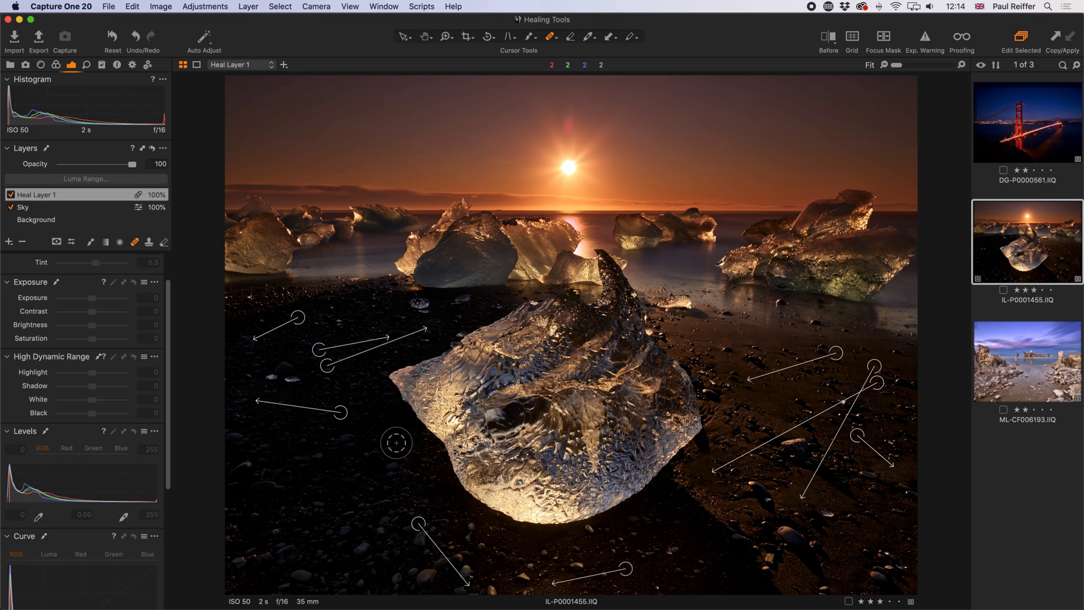
left_click(290, 468)
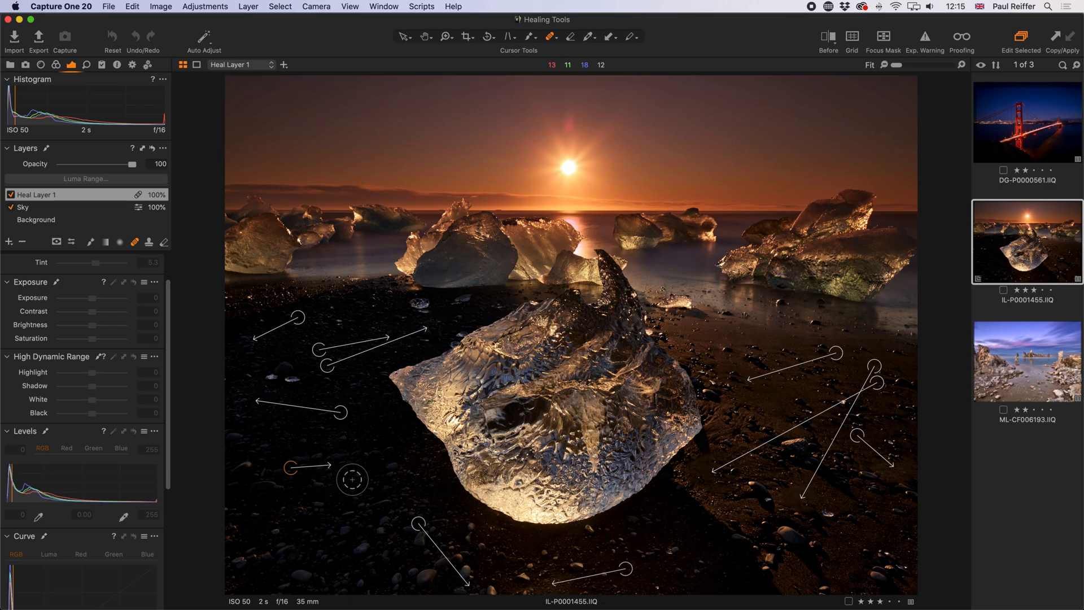
- Display the heal mask and examine the healed areas up close beside and below the ice block, returning to the full photo
key("m")
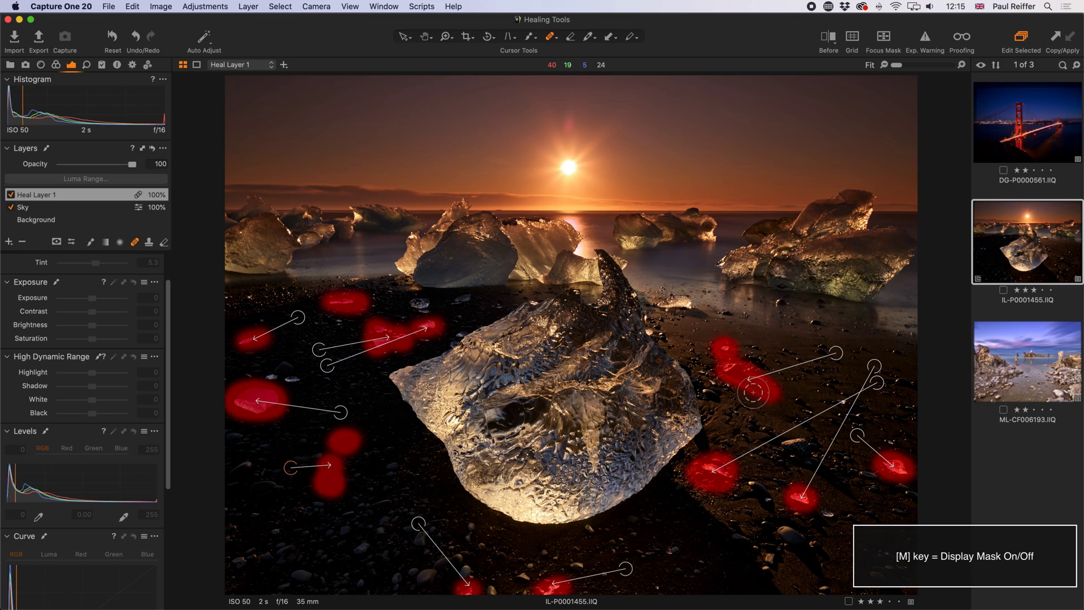
key("z")
left_click_drag(685, 449, 881, 537)
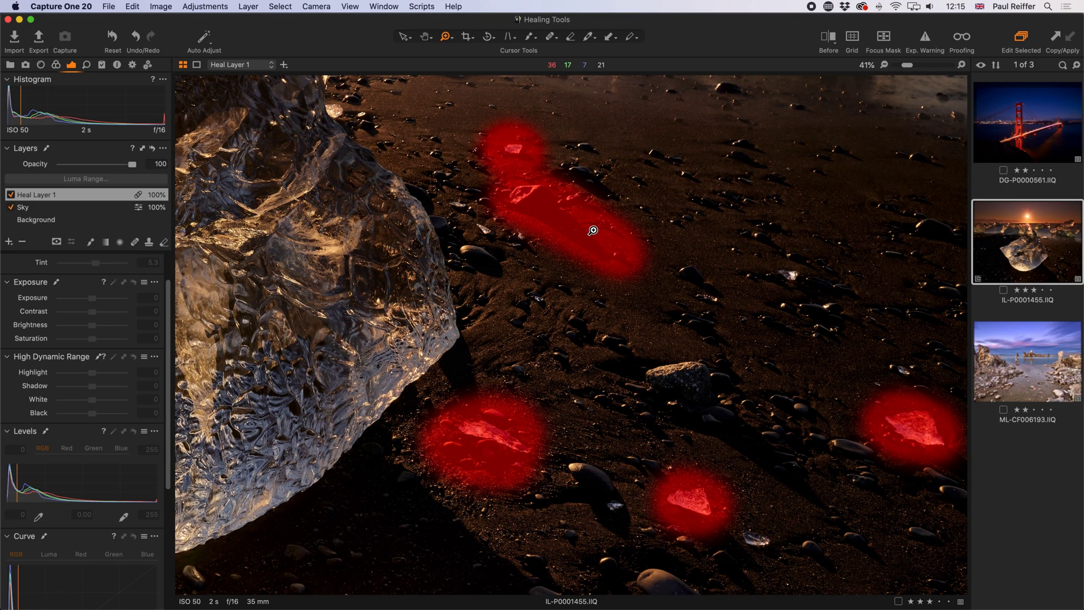
key("q")
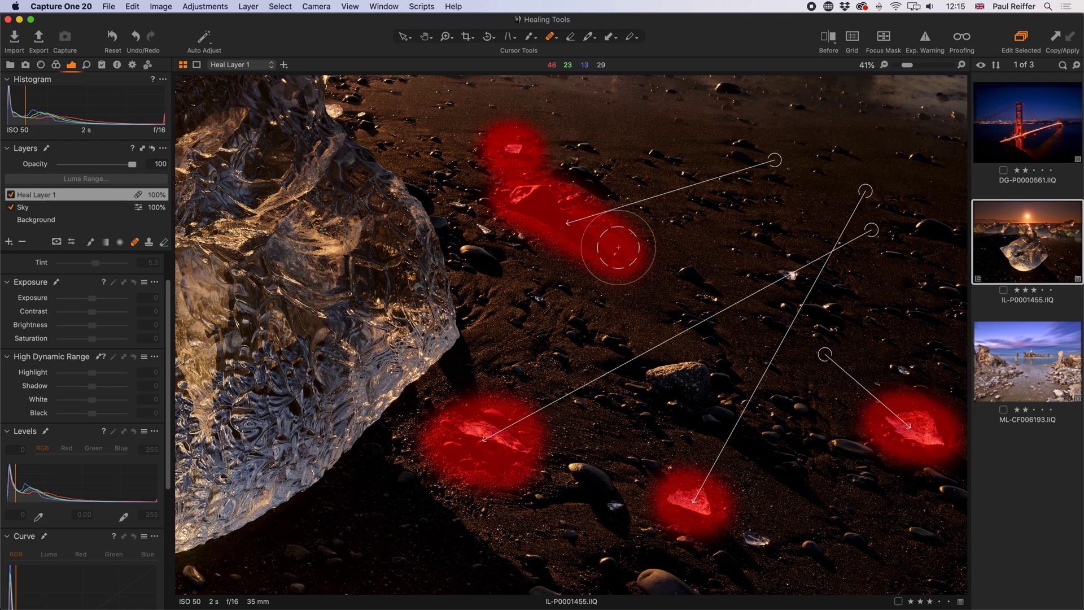
left_click_drag(618, 247, 618, 247)
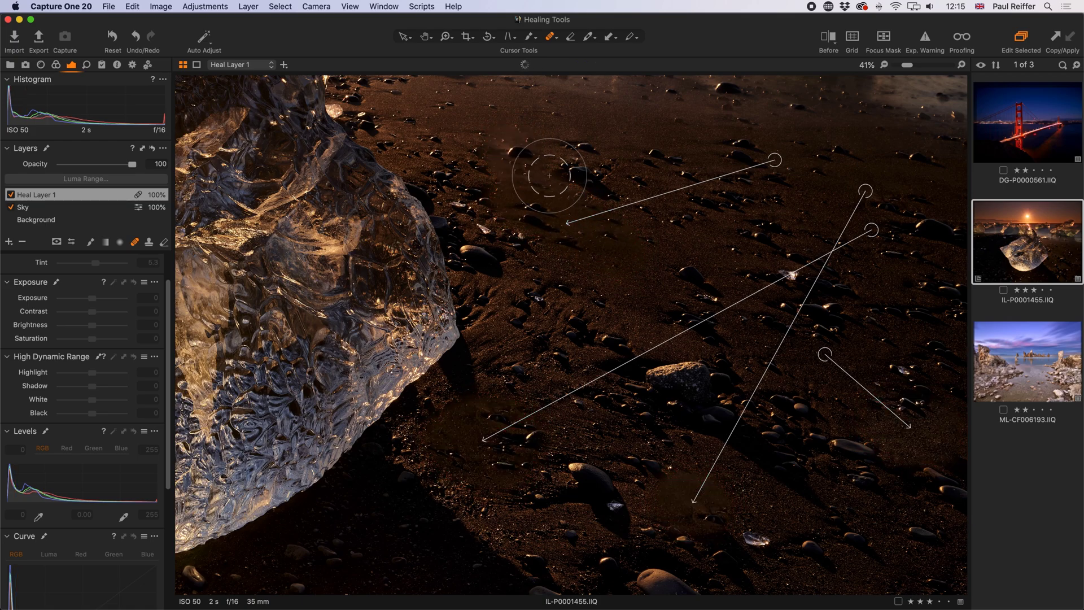
scroll(607, 349, "left", 15)
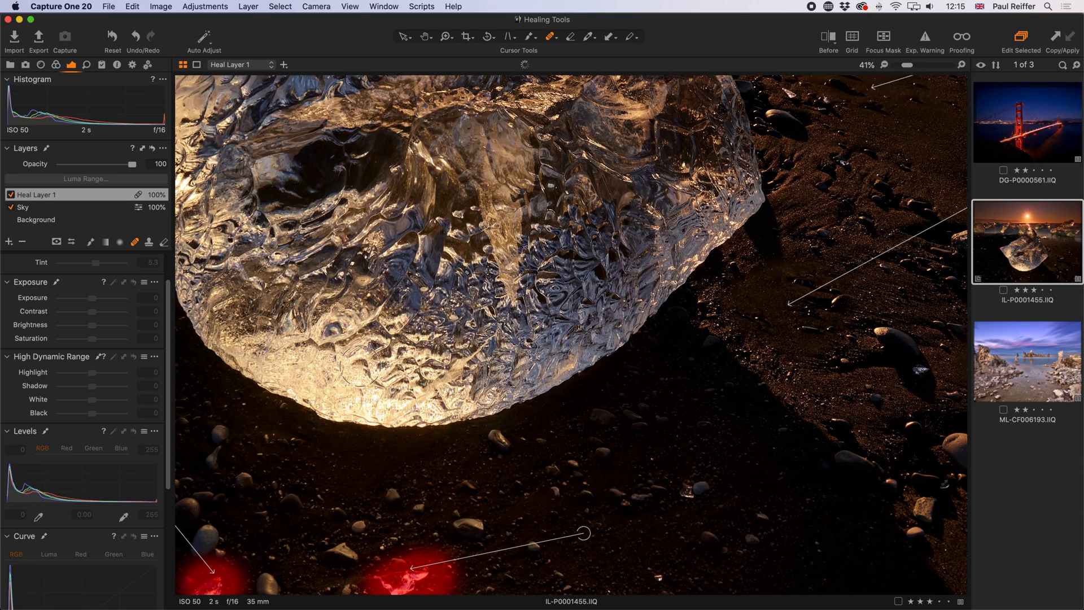
key("super+0")
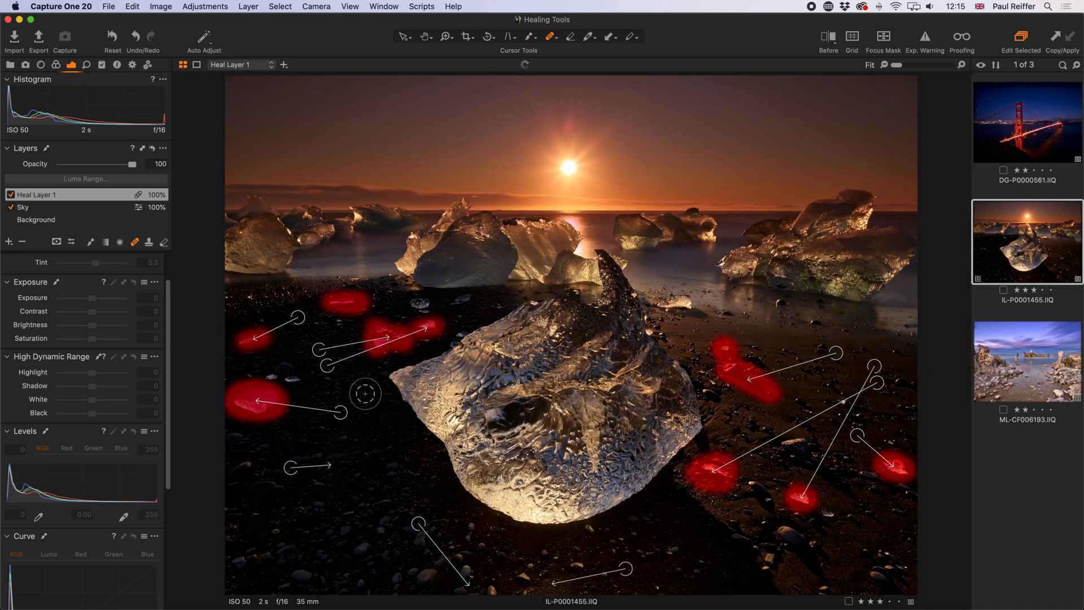
- Compare the photo with Heal Layer 1 disabled and enabled, and alternate between the Sky layer and Heal Layer 1 to check the arrows
left_click(11, 195)
left_click(11, 194)
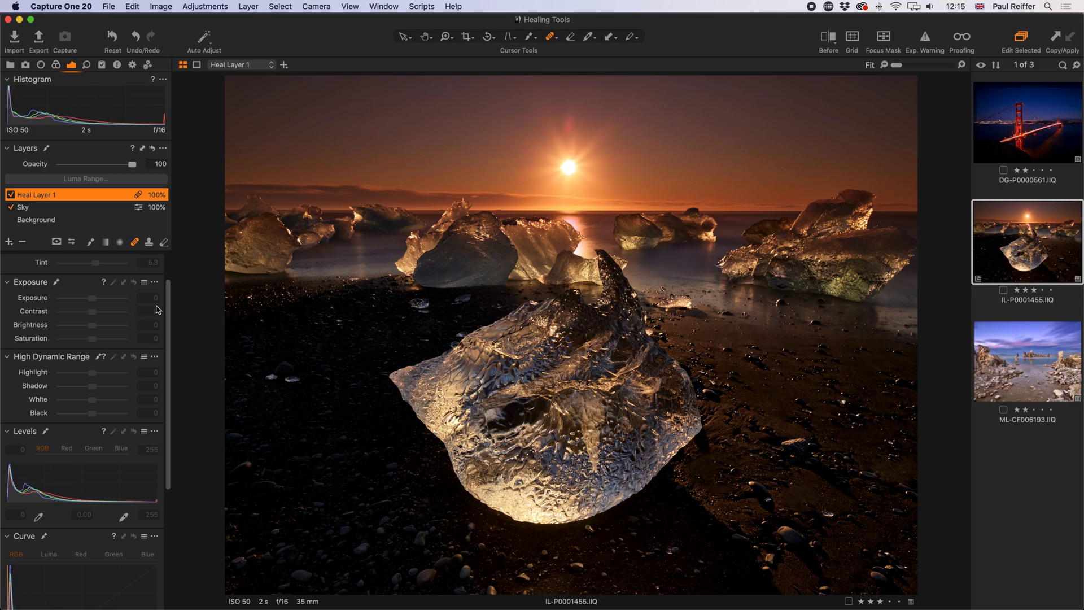
left_click(113, 208)
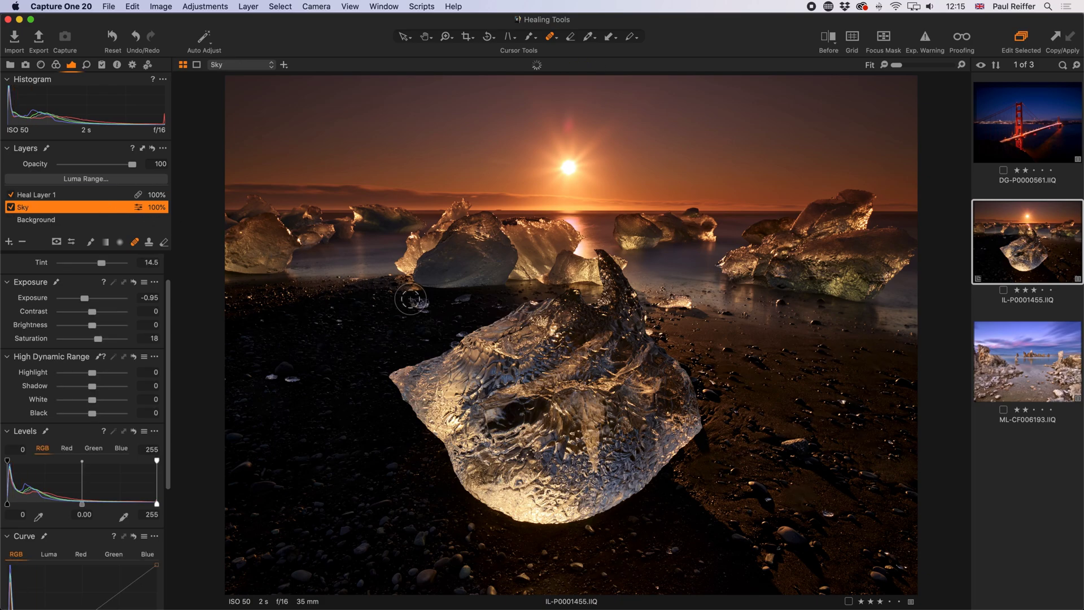
left_click(57, 195)
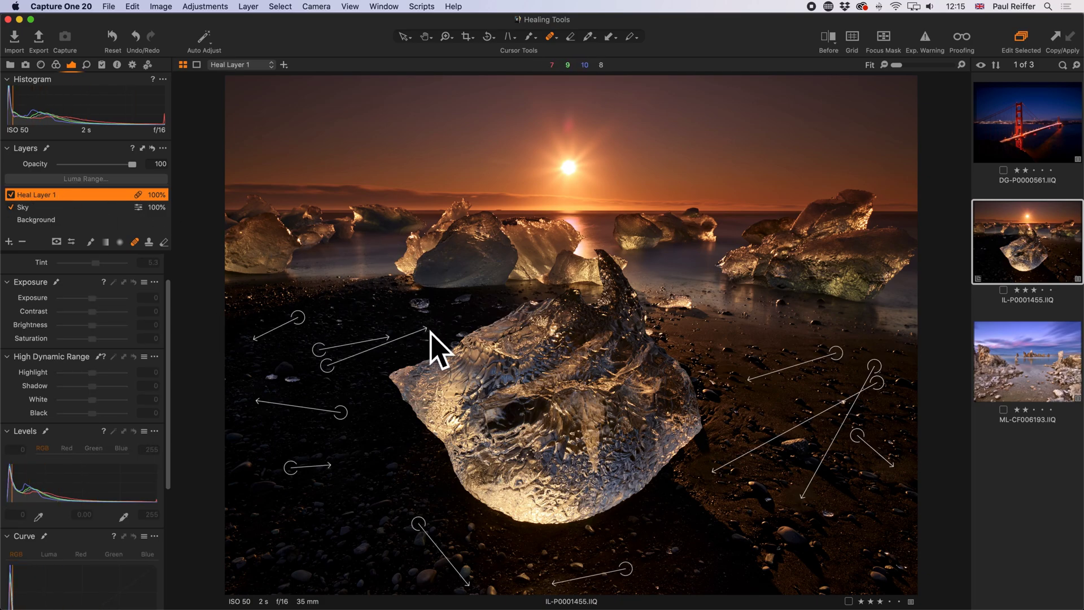
left_click(157, 206)
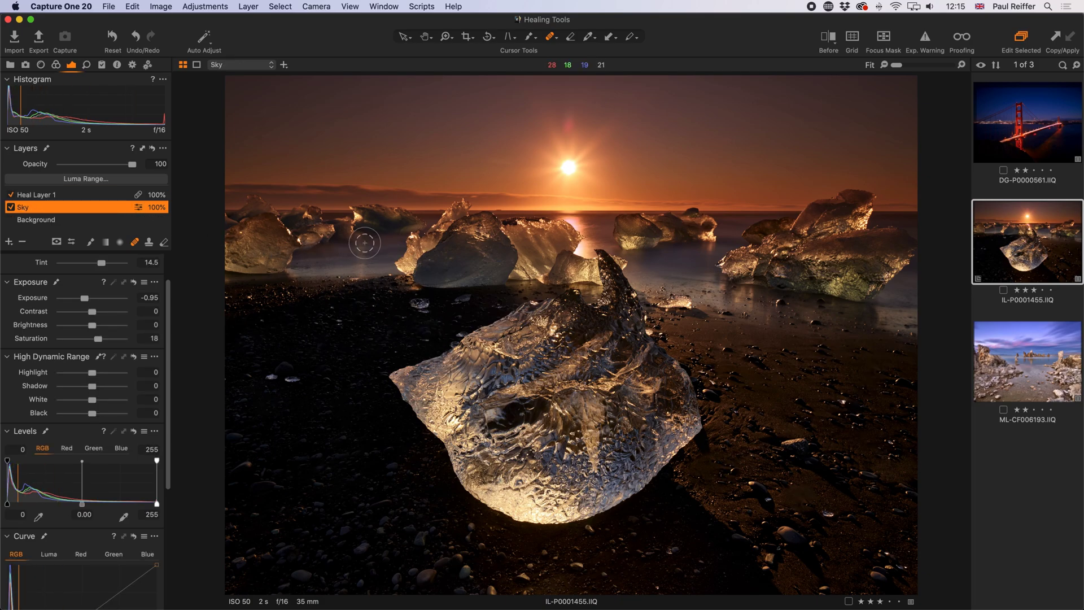
left_click(158, 195)
- Turn off Display Arrows in the Heal Brush Settings and turn it back on
right_click(436, 275)
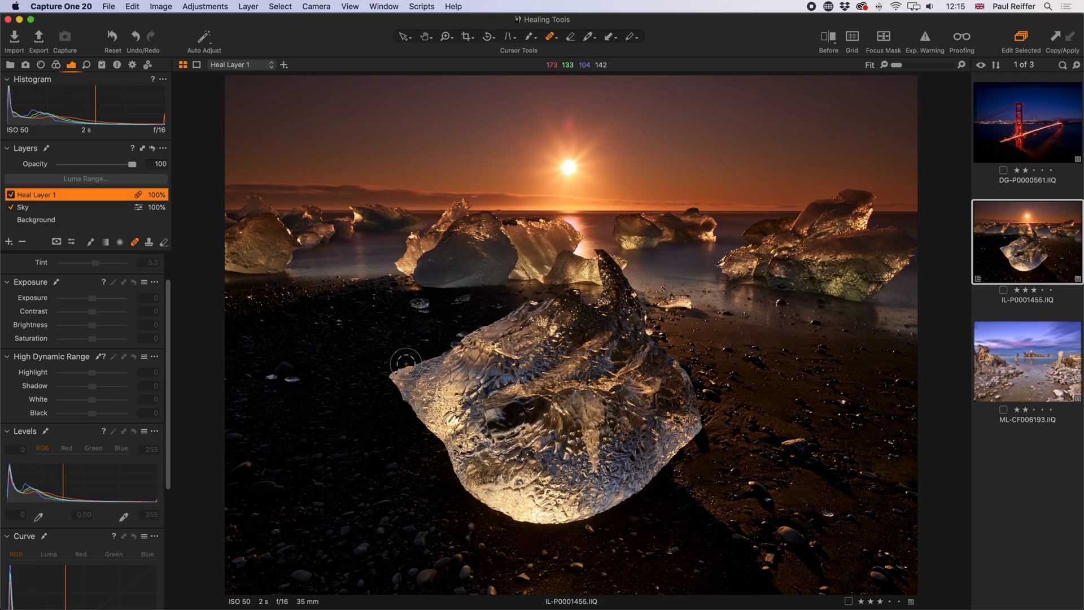
right_click(433, 308)
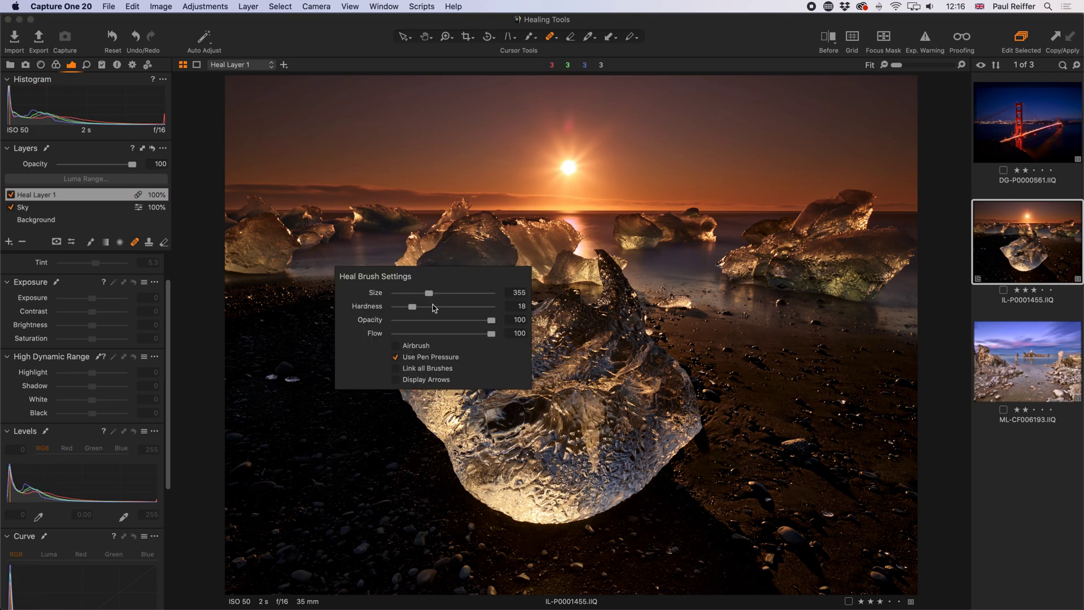
left_click(396, 380)
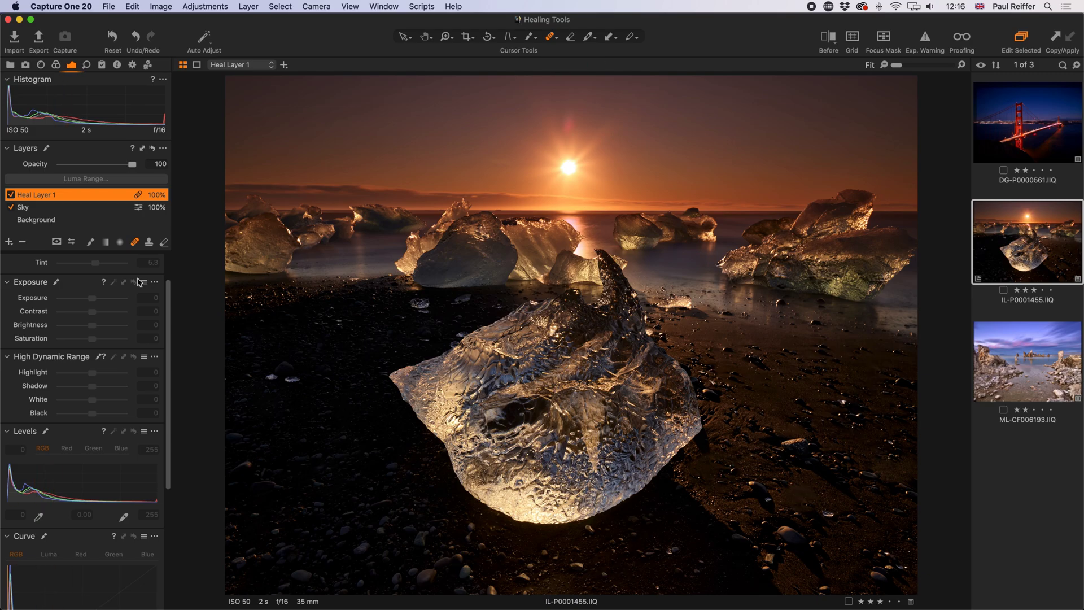
left_click(9, 242)
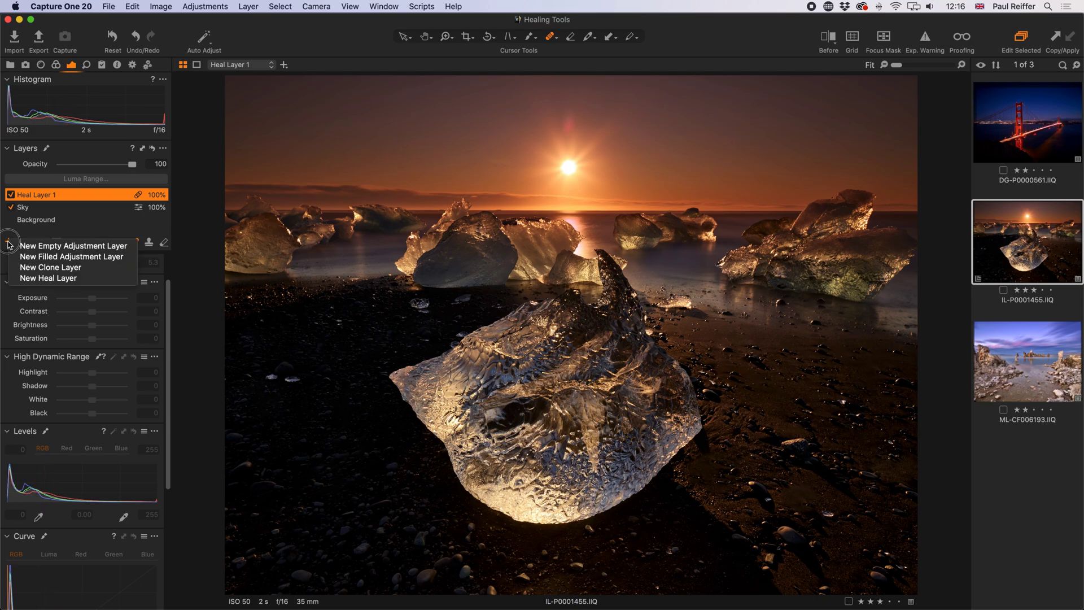
left_click(39, 237)
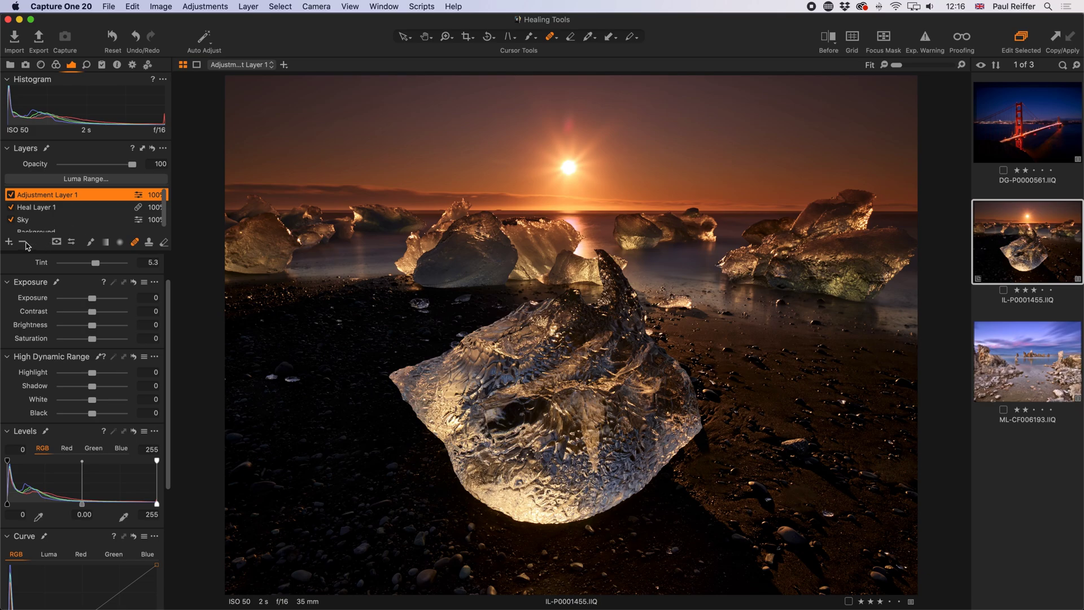
left_click(23, 242)
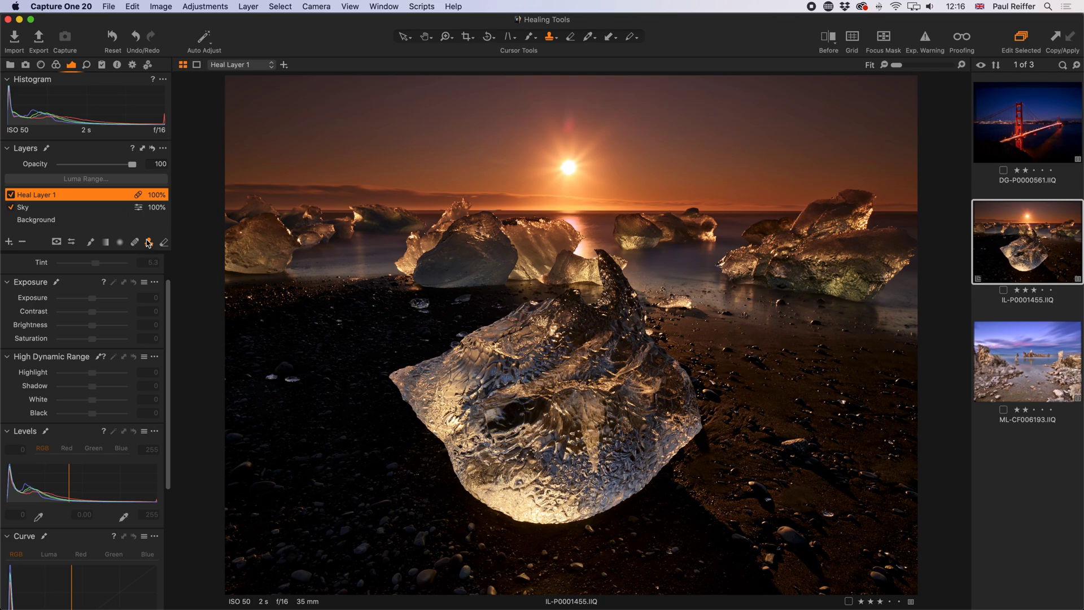
- Enlarge the clone brush and clone nearby sand over the dark stone right of the ice block, with the source just above it
right_click(381, 409)
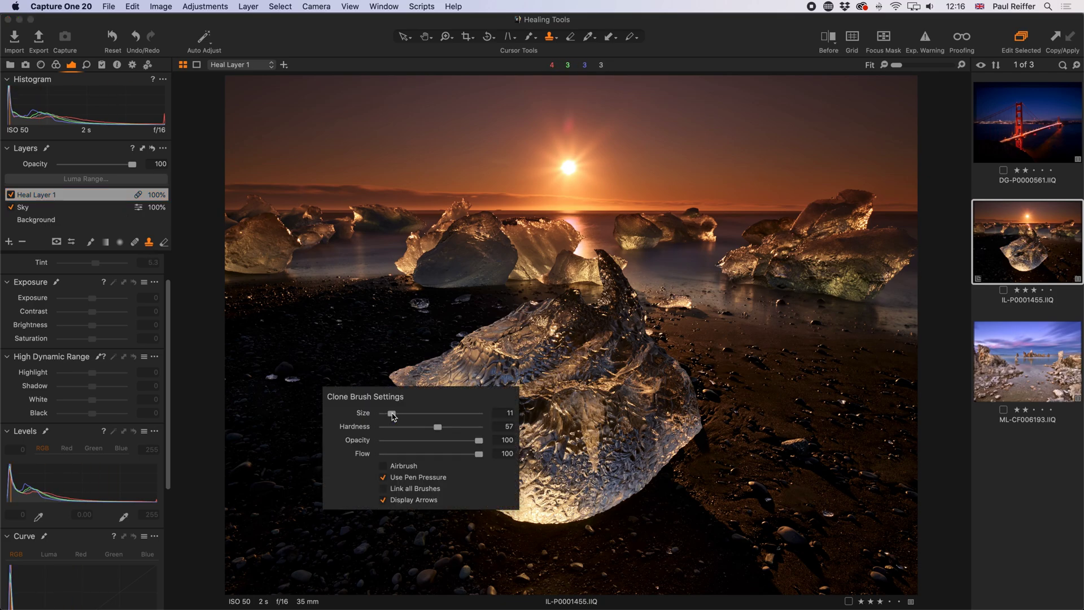
left_click_drag(397, 413, 416, 414)
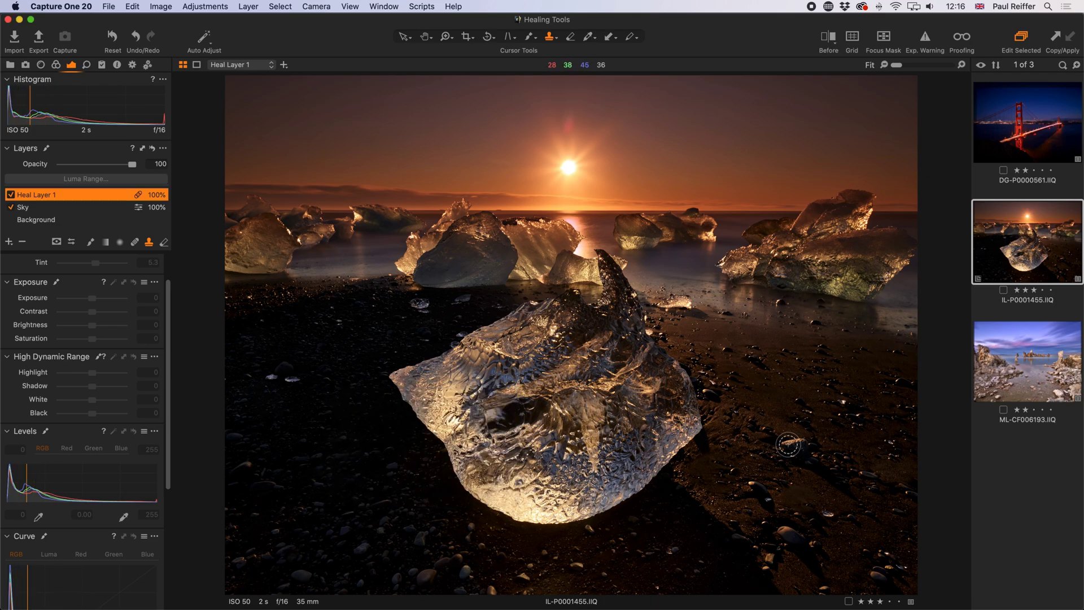
left_click(789, 447)
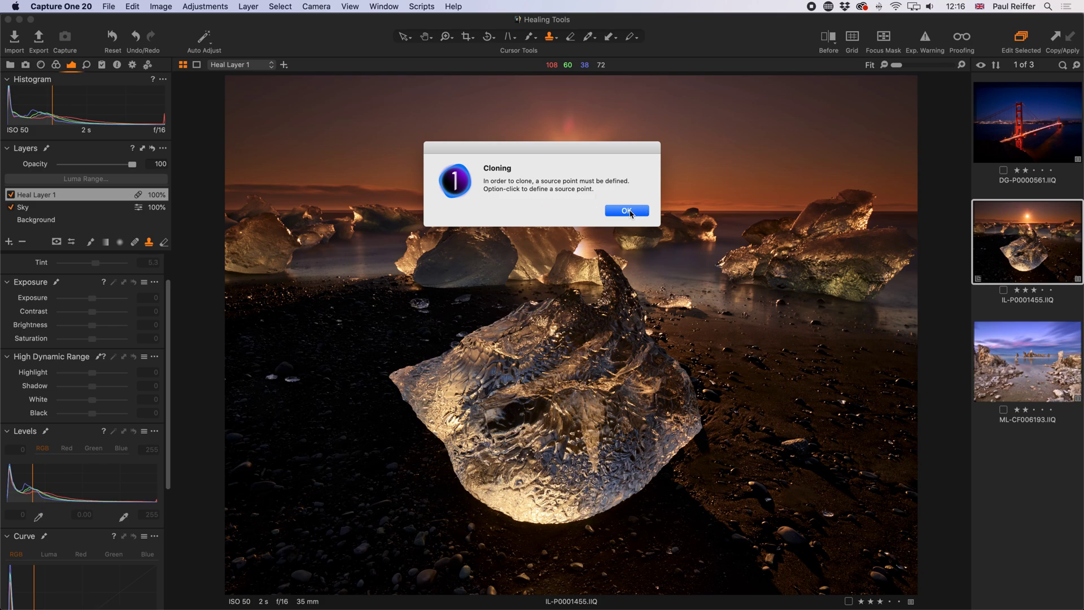
left_click(627, 210)
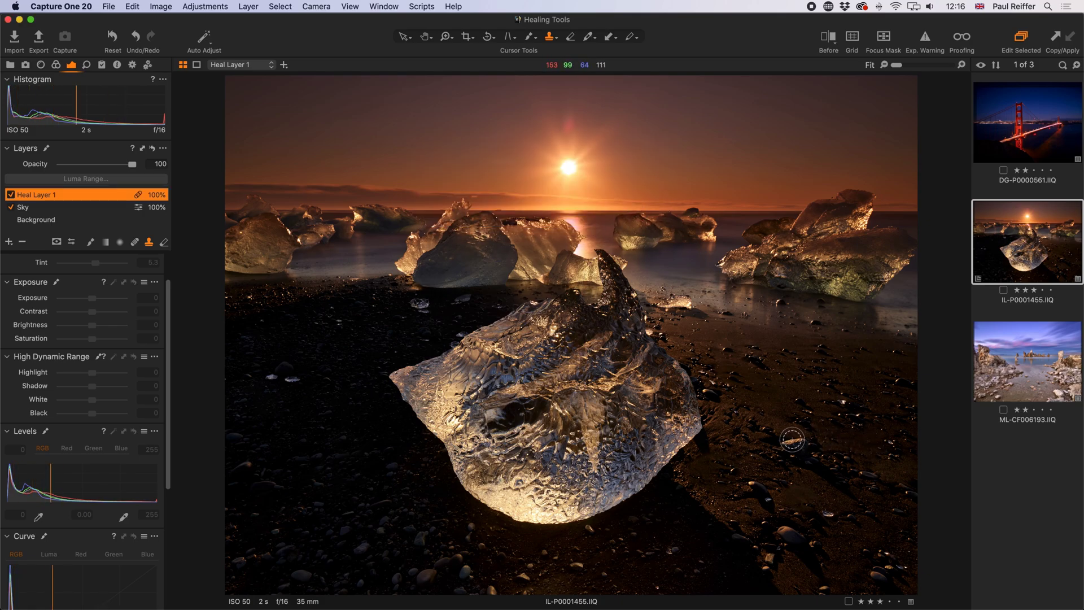
left_click_drag(792, 439, 769, 399)
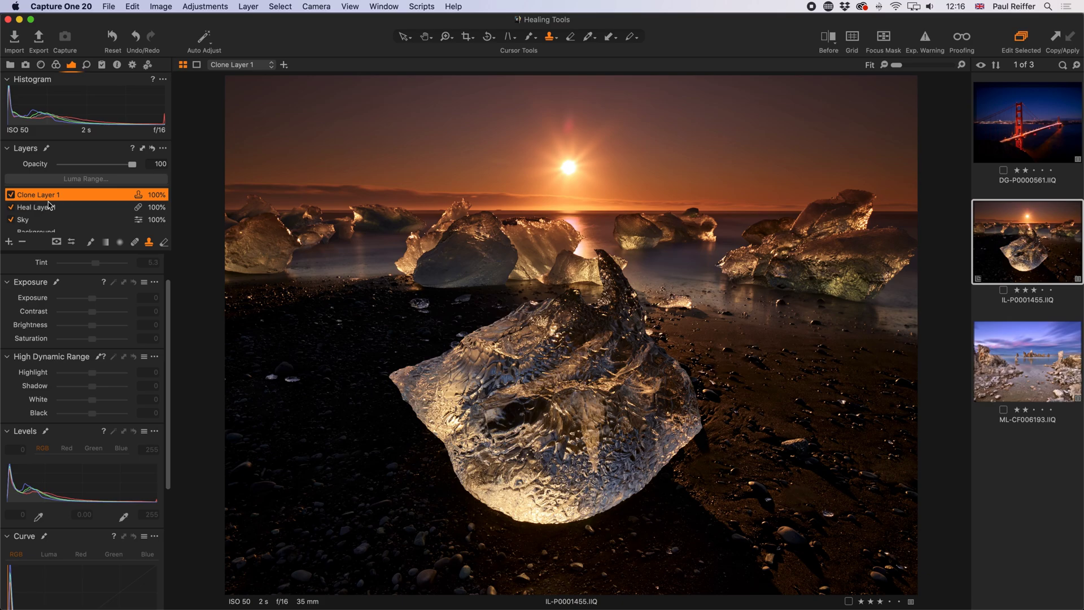
left_click(766, 401, "alt")
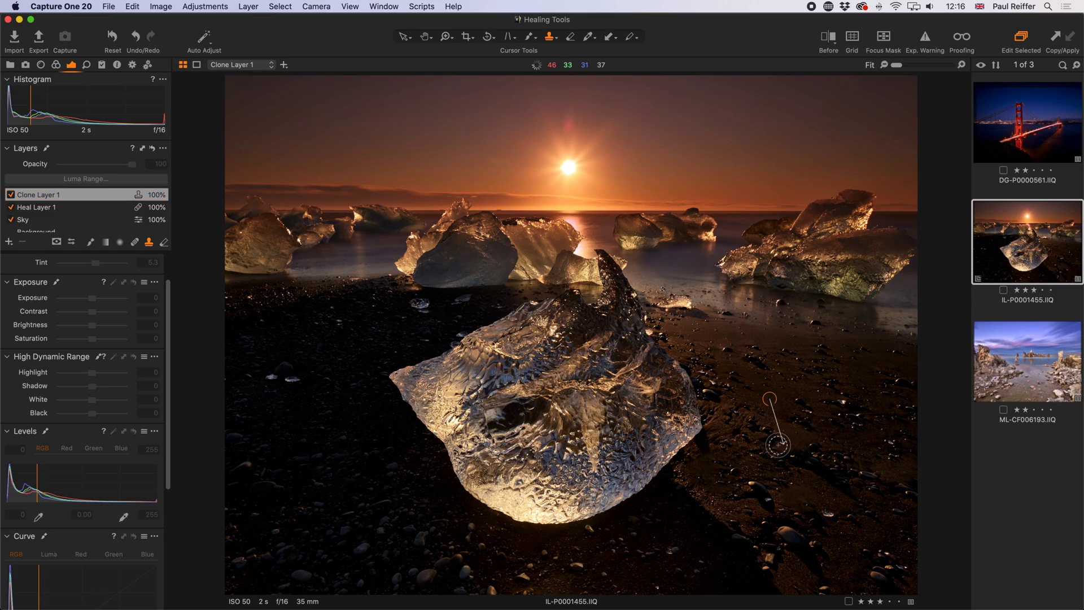
left_click(805, 454)
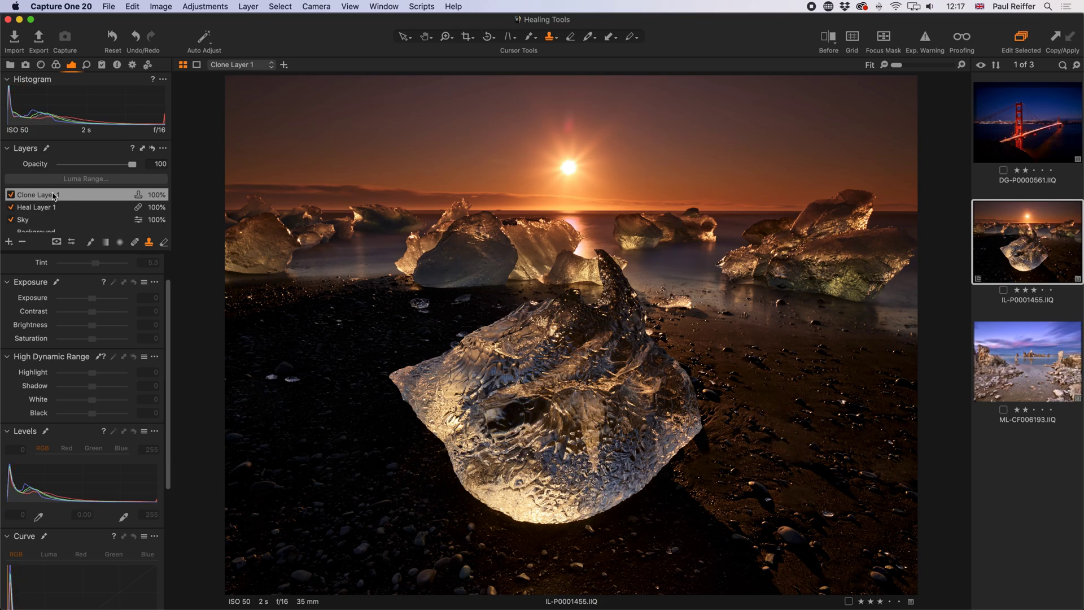
- Set the Sky layer's exposure to -0.84
left_click(45, 220)
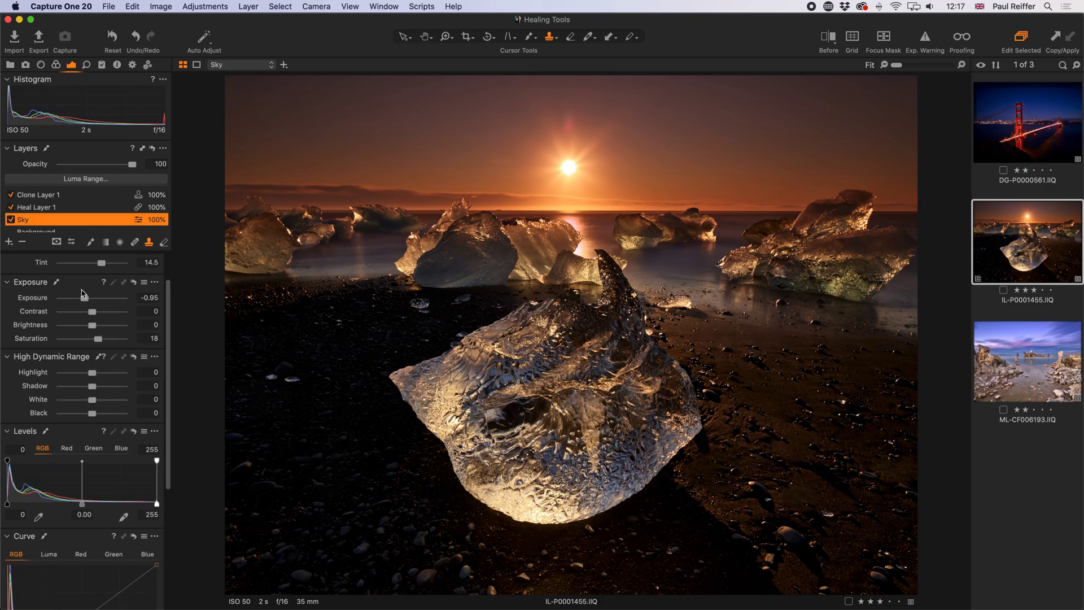
left_click_drag(86, 301, 87, 302)
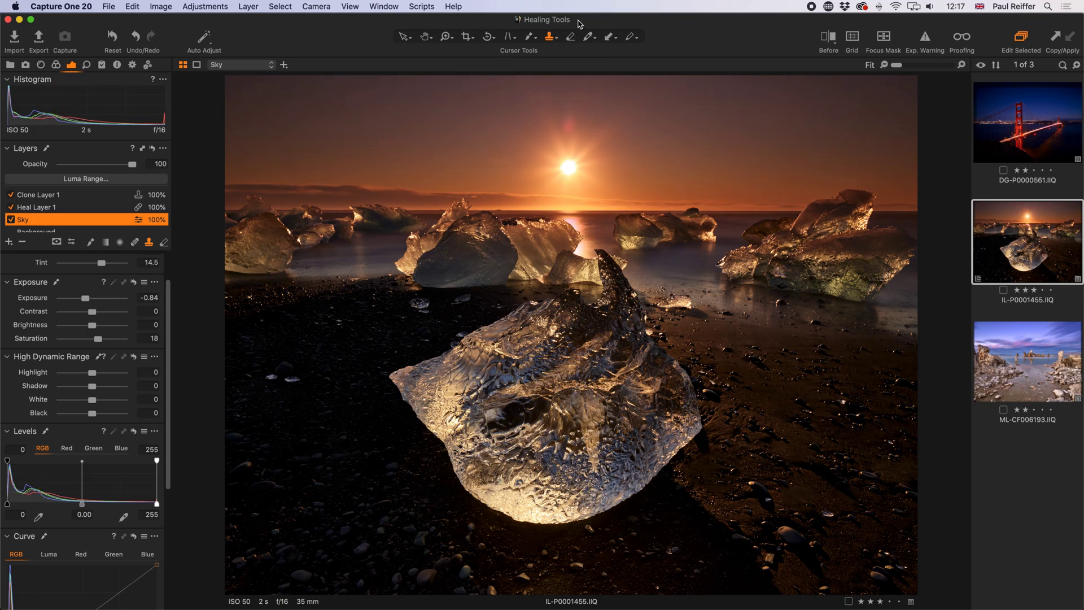
- Brush an automatic heal over the spot on the lower-right sand with the Draw Healing Mask tool, starting from the Sky layer
left_click(551, 38)
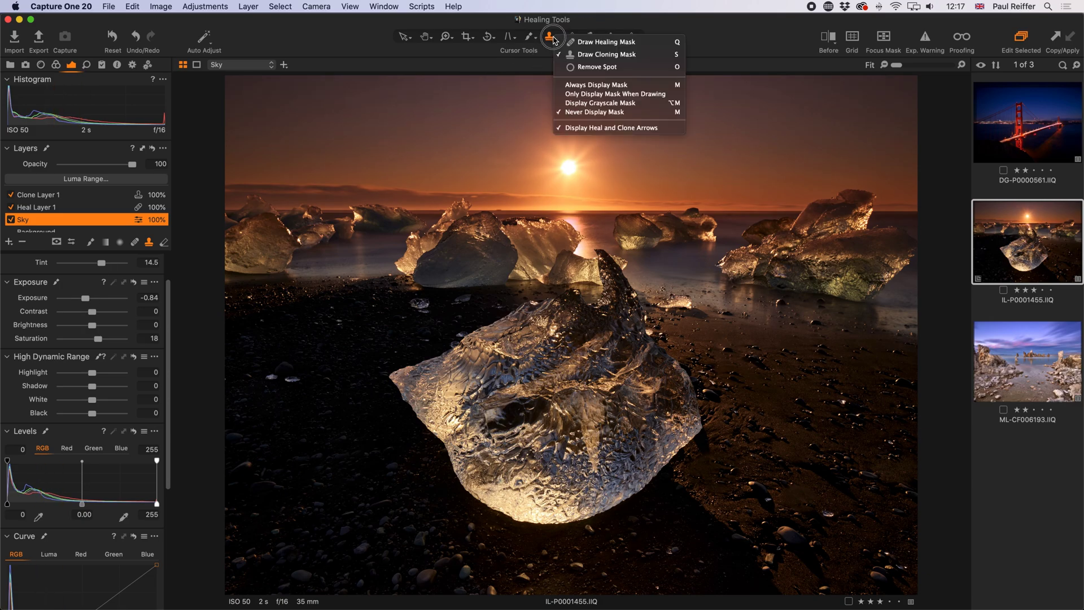
left_click(581, 39)
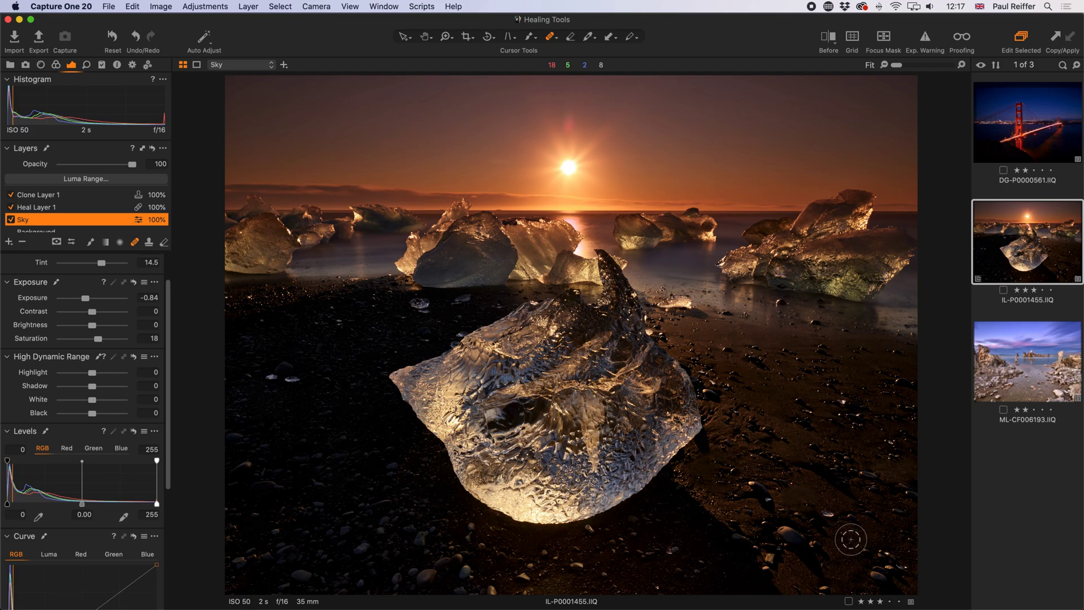
left_click(835, 516)
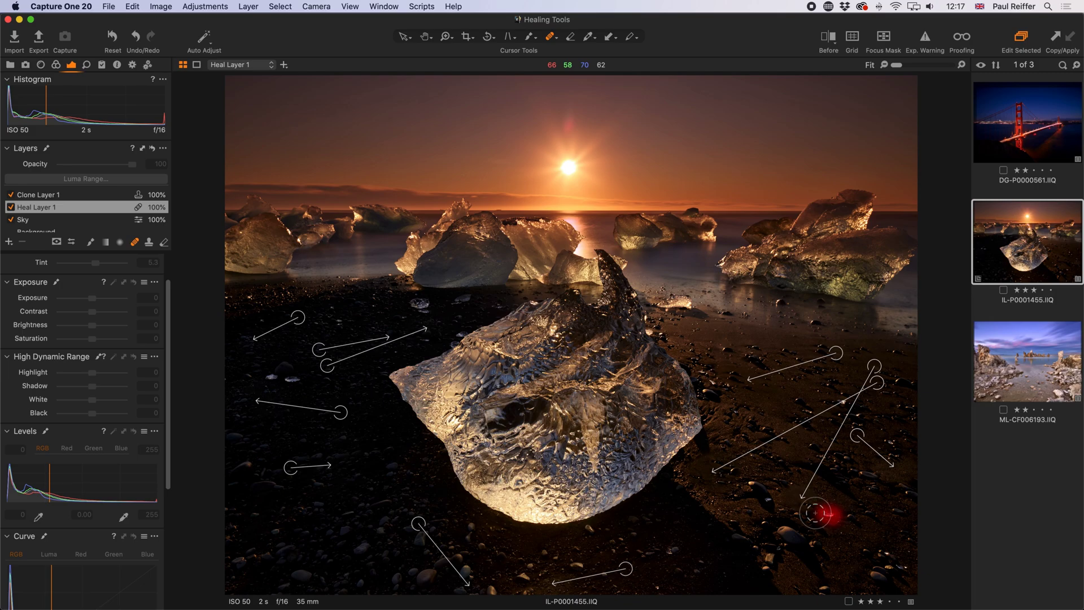
left_click(37, 207)
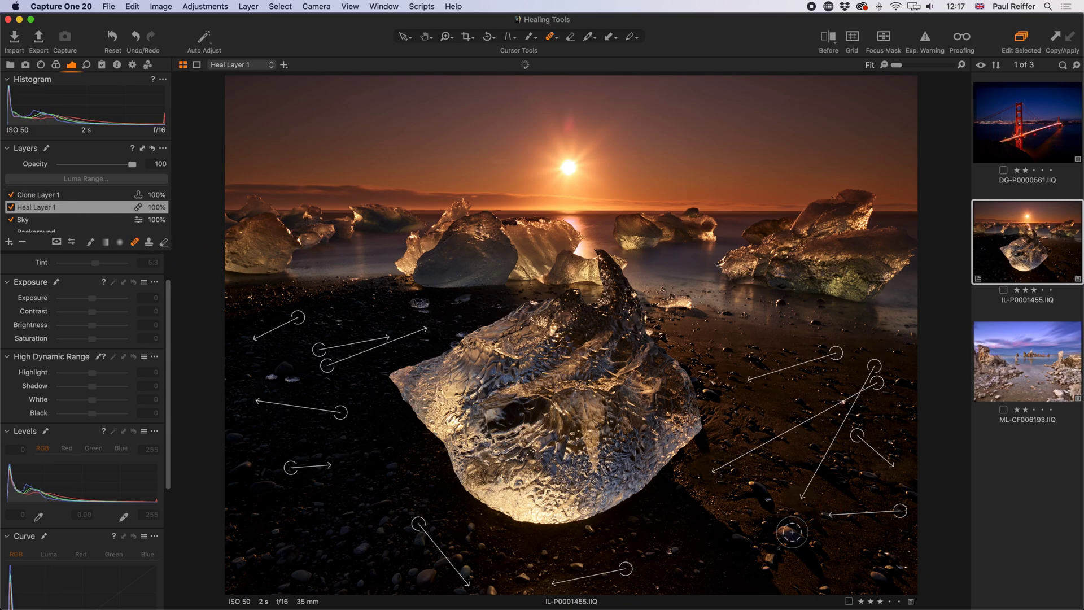
- Move the source points of three heals on the sand right of the ice block closer to their targets
left_click_drag(902, 511, 874, 524)
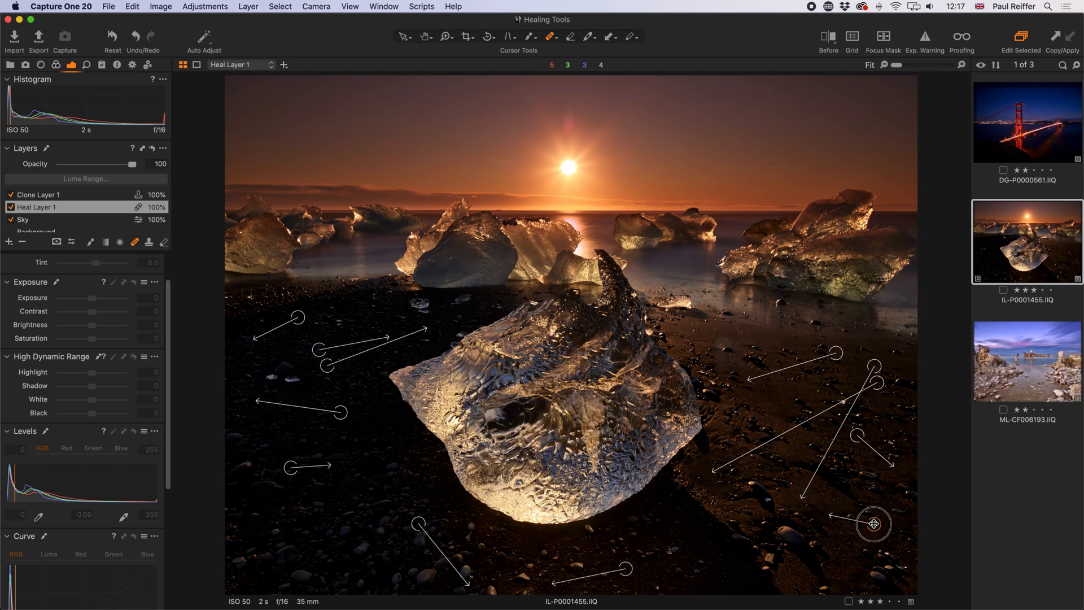
mouse_move(880, 365)
left_mouse_down()
mouse_move(833, 446)
mouse_move(840, 501)
left_mouse_up()
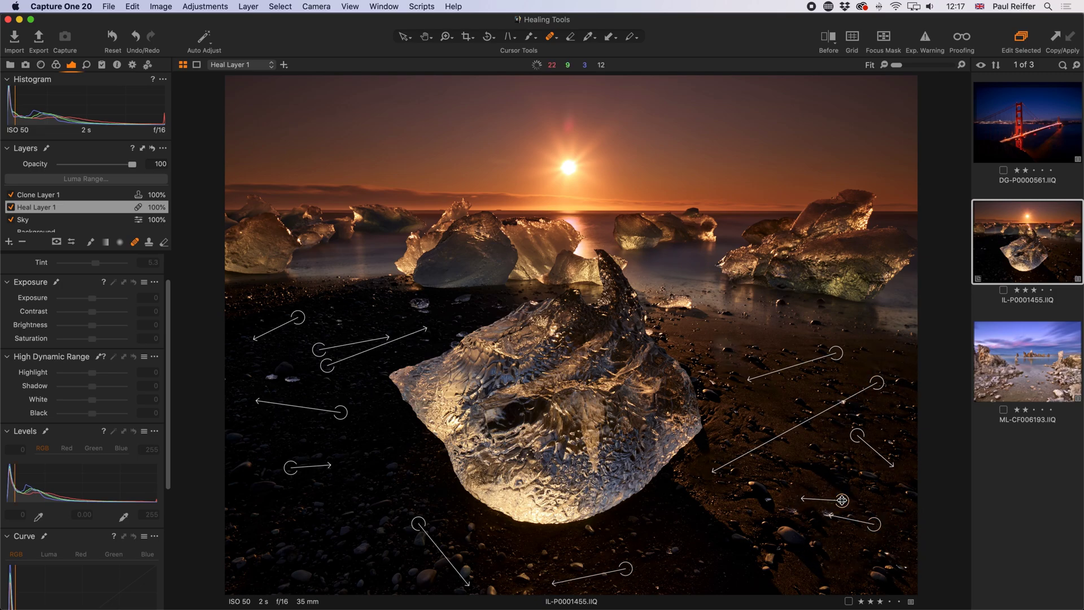
left_click_drag(879, 383, 789, 436)
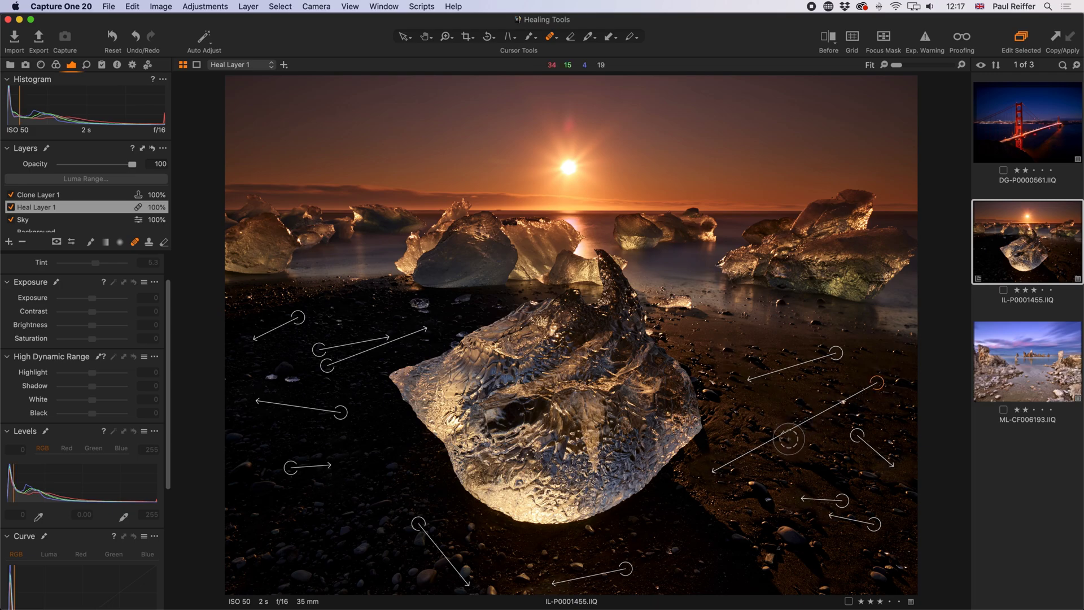
mouse_move(877, 383)
left_mouse_down()
mouse_move(798, 441)
mouse_move(783, 405)
left_mouse_up()
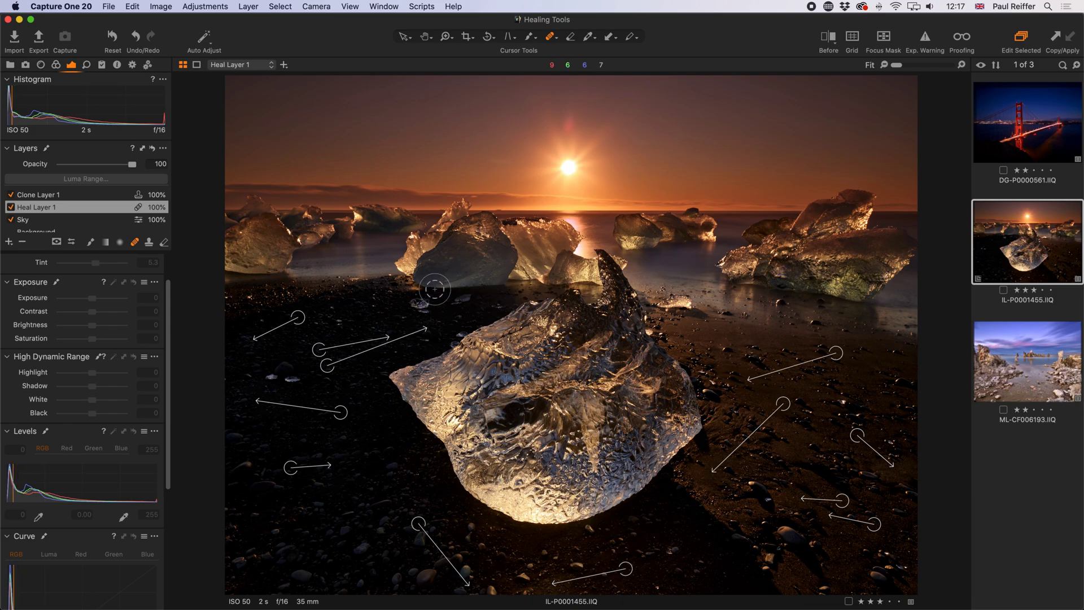
- Add a second heal layer and, with the Sky layer selected, brush a heal over the flare streak above the sun
left_click(9, 243)
left_click(66, 272)
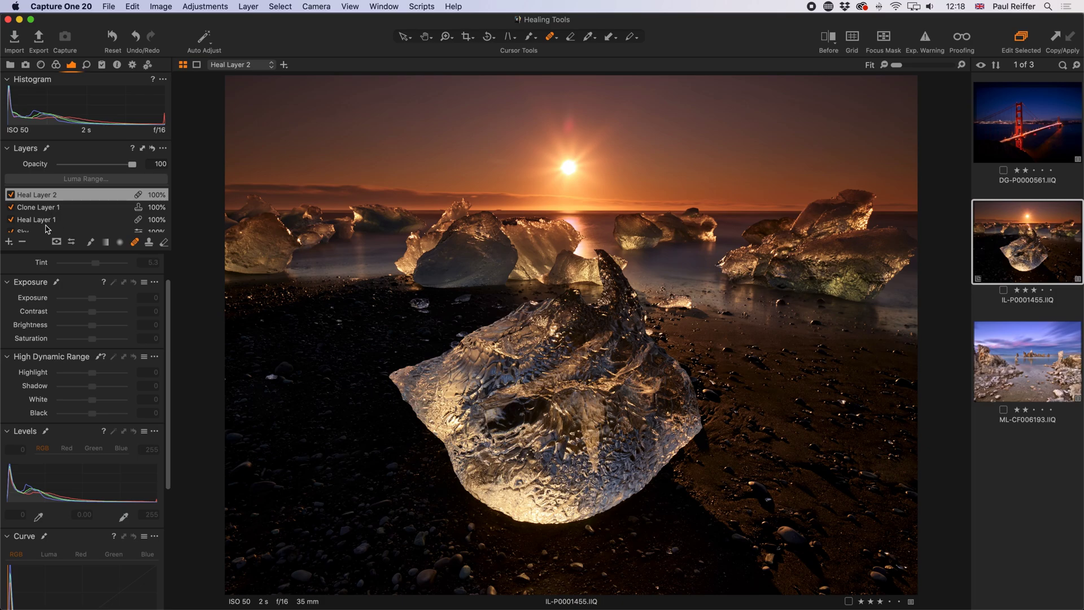
scroll(46, 226, "down", 1)
left_click(44, 225)
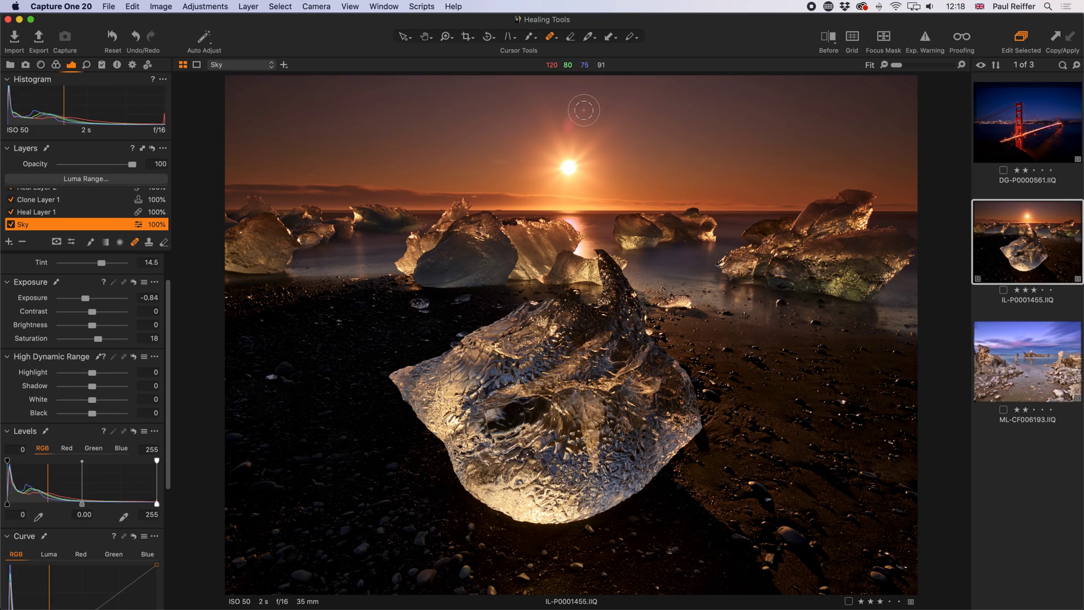
left_click_drag(582, 109, 566, 138)
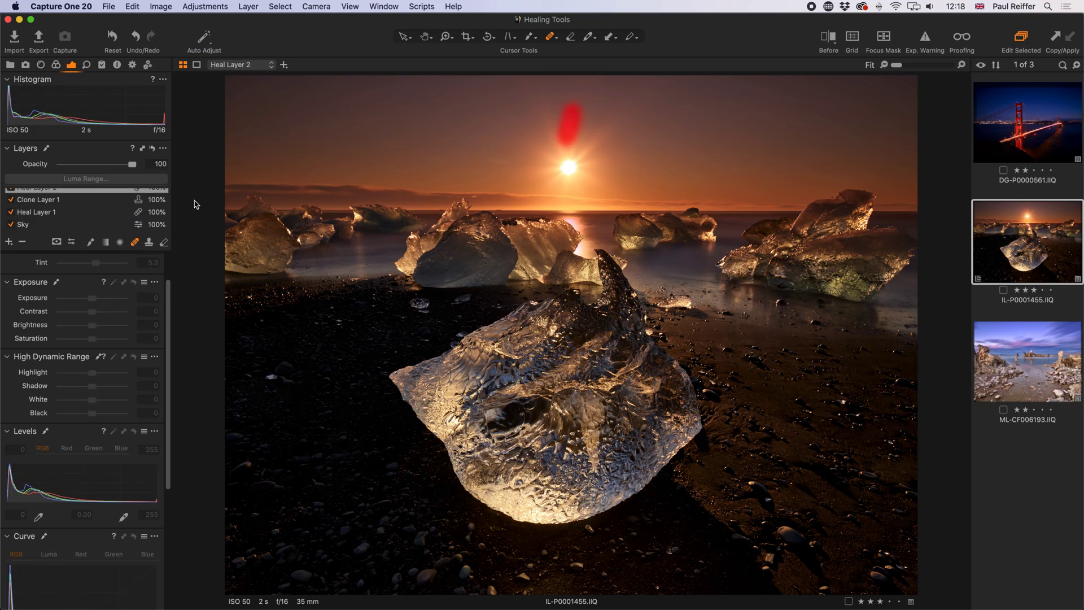
- Move the flare heal's source point to the clear sky directly above the streak
scroll(34, 203, "up", 1)
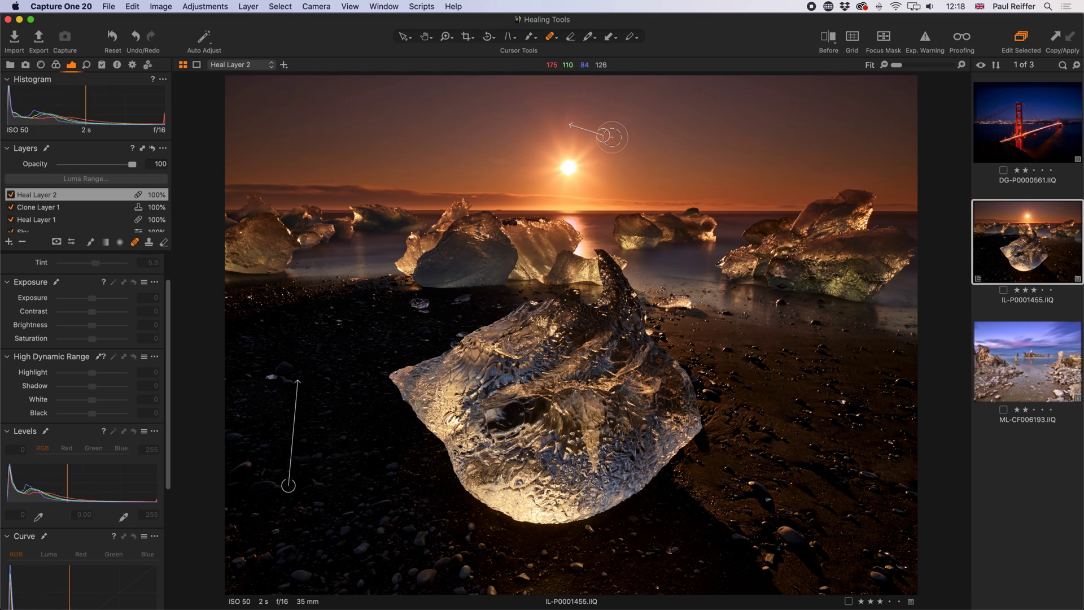
left_click_drag(565, 100, 567, 100)
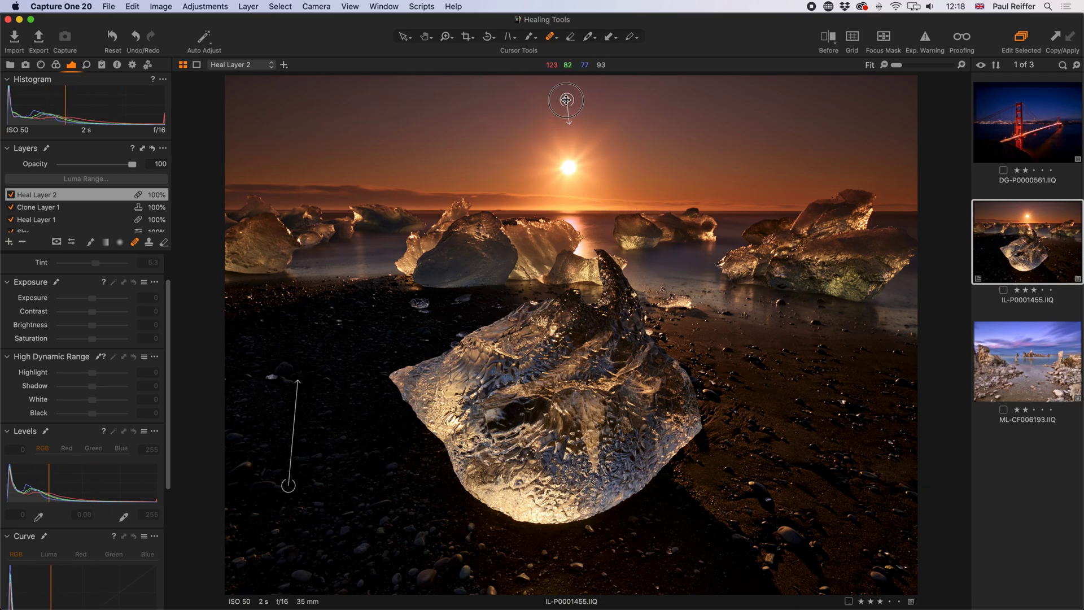
left_click_drag(567, 100, 567, 102)
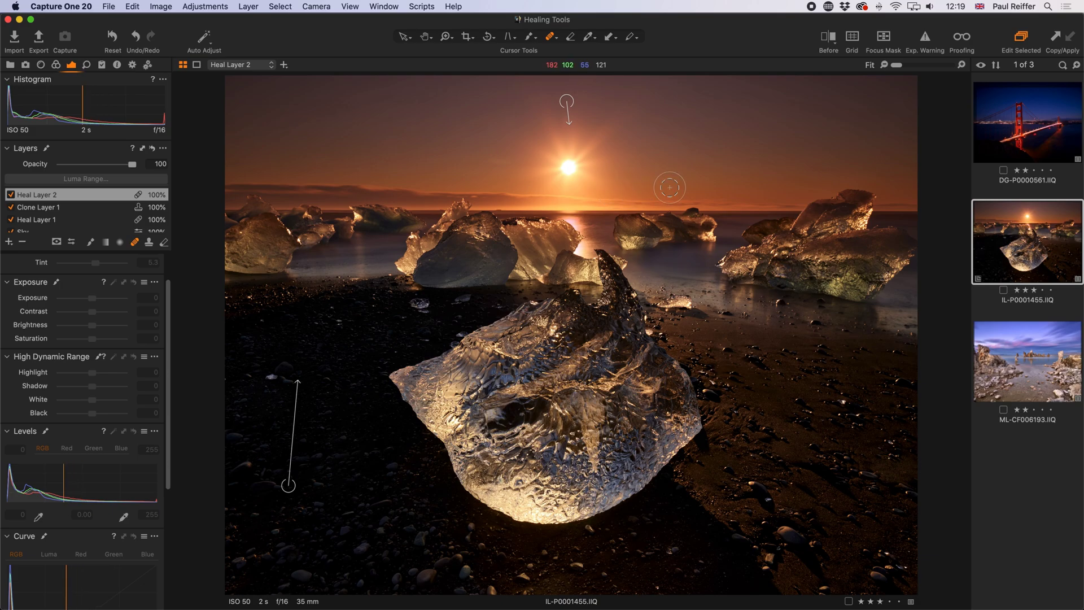
- In the bridge photo DG-P0000561.IIQ, brush a heal along the dashed light trail crossing the suspension cables, using a much smaller healing brush
left_click(1018, 131)
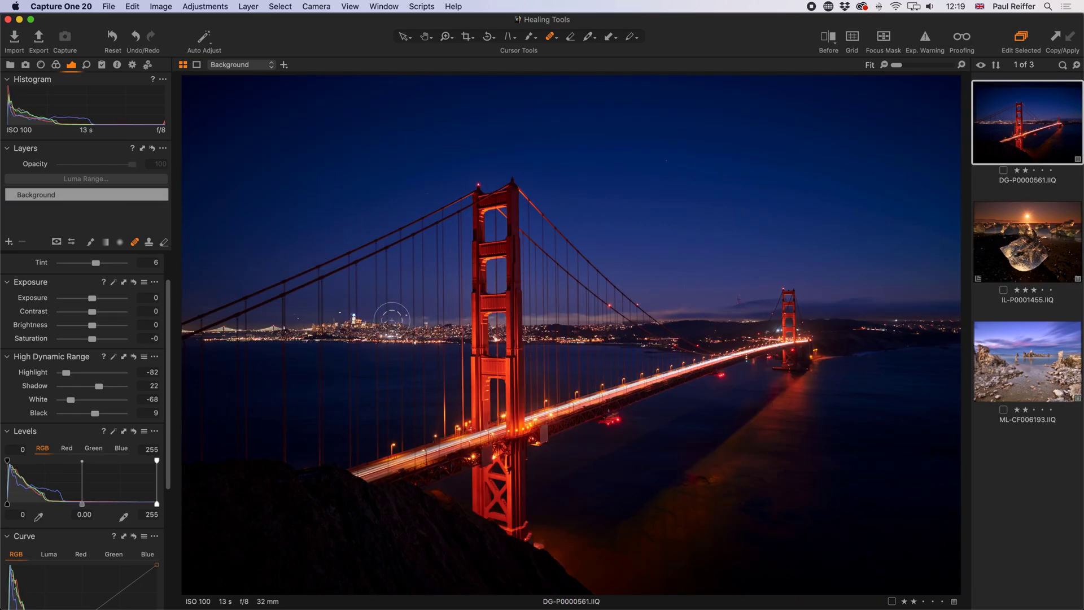
left_click_drag(319, 248, 443, 355)
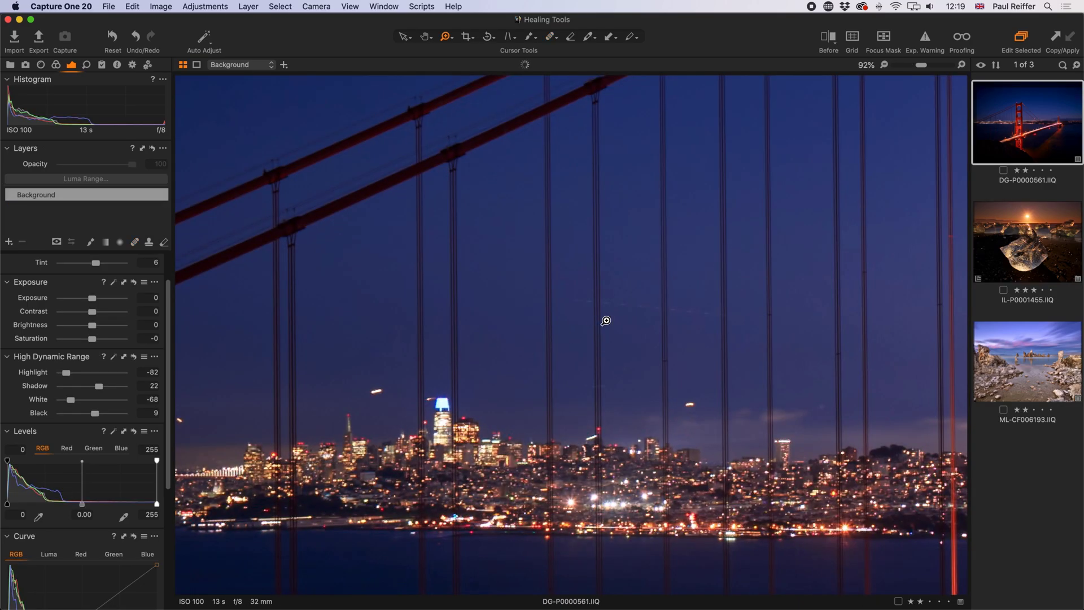
left_click_drag(534, 254, 774, 356)
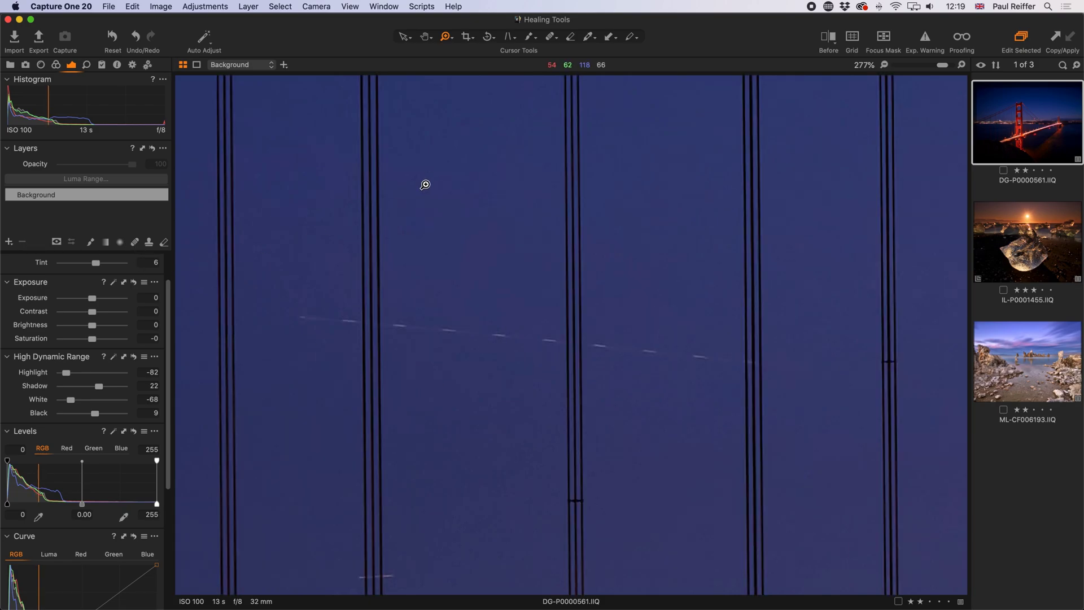
key("q")
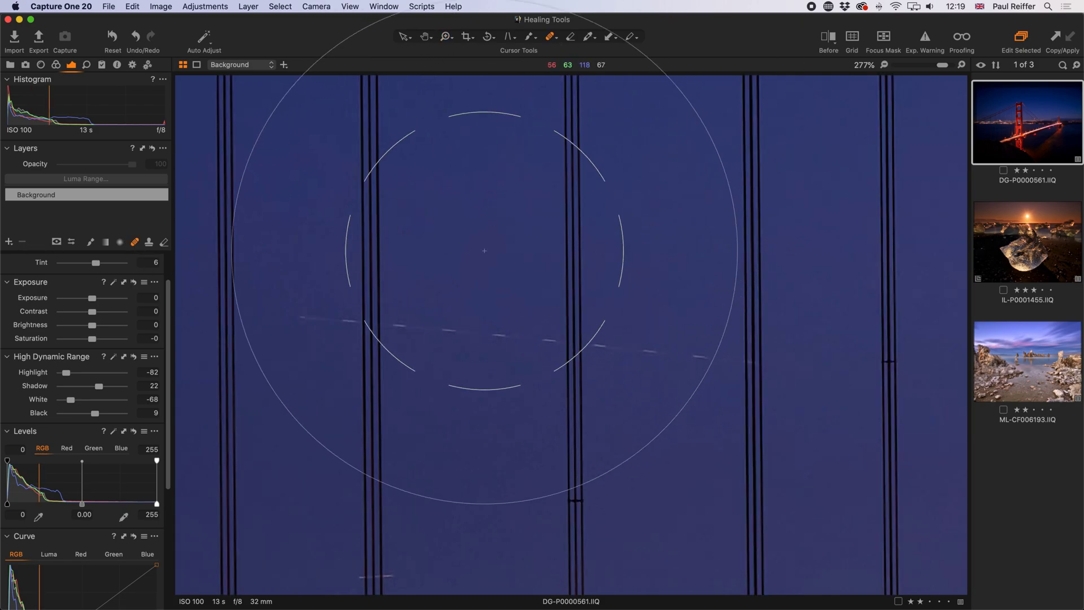
key("bracketleft")
key("bracketleft")
key("bracketleft")
key("bracketleft")
key("bracketleft")
key("bracketleft")
key("bracketleft")
key("bracketleft")
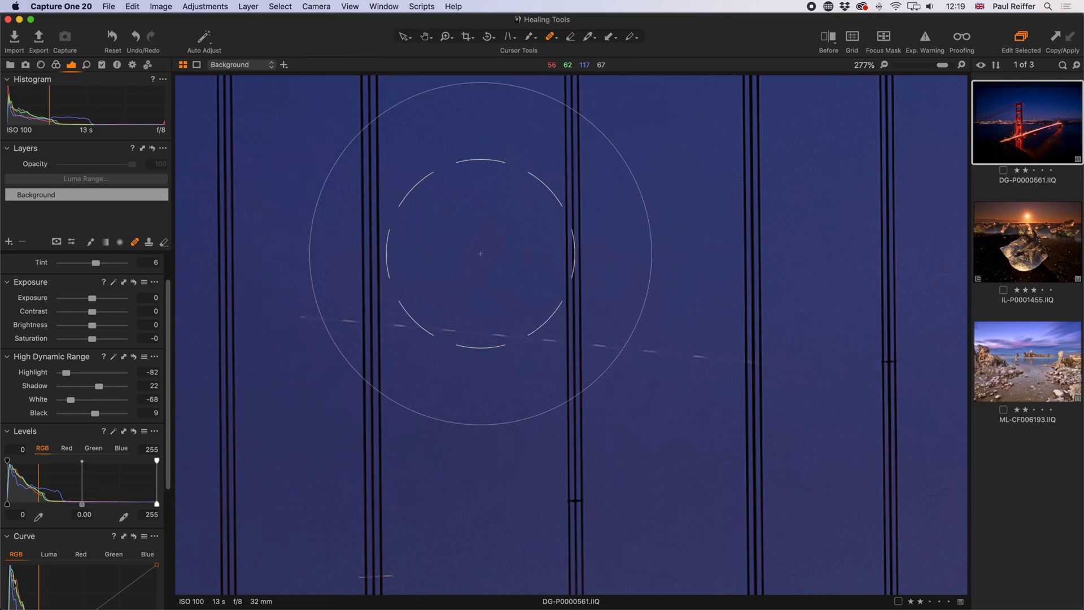
key("bracketleft")
key("bracketleft")
key("bracketleft")
key("bracketleft")
key("bracketleft")
key("bracketleft")
key("bracketleft")
key("bracketleft")
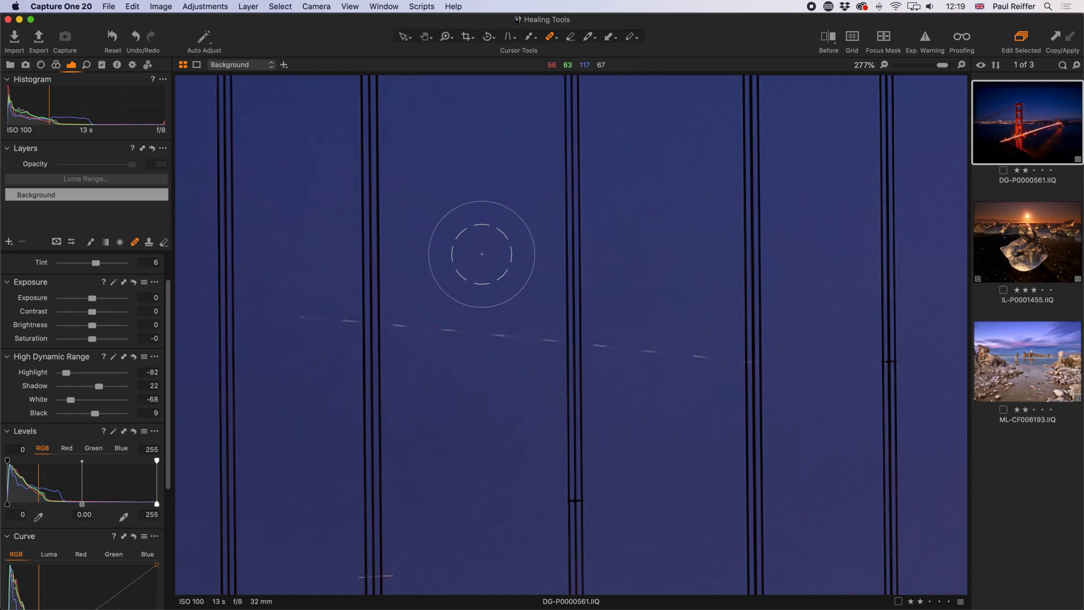
key("bracketleft")
key("bracketleft")
key("bracketleft")
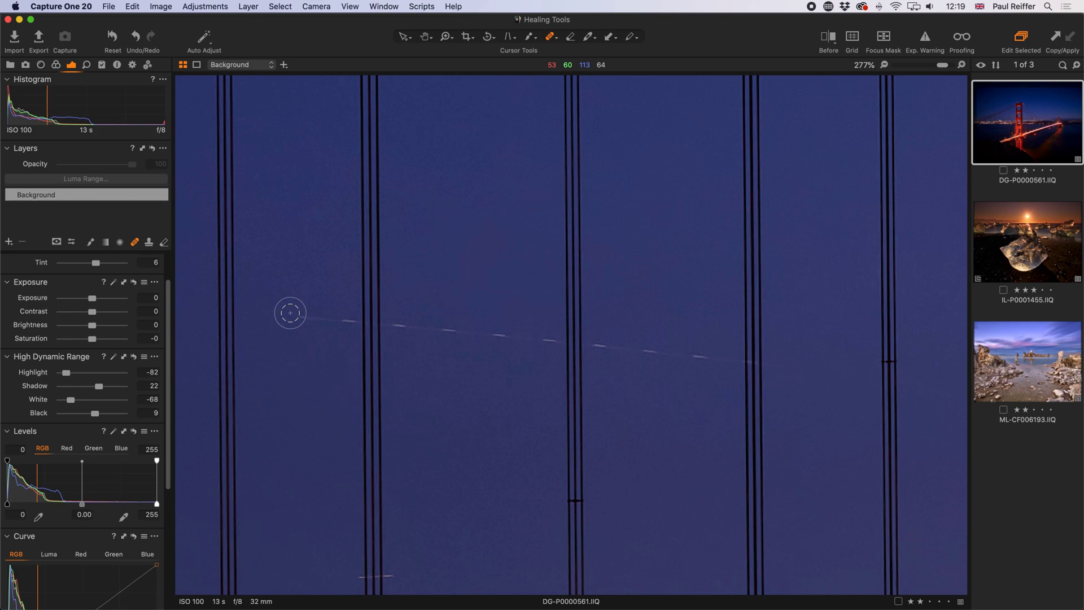
left_click_drag(285, 316, 811, 371)
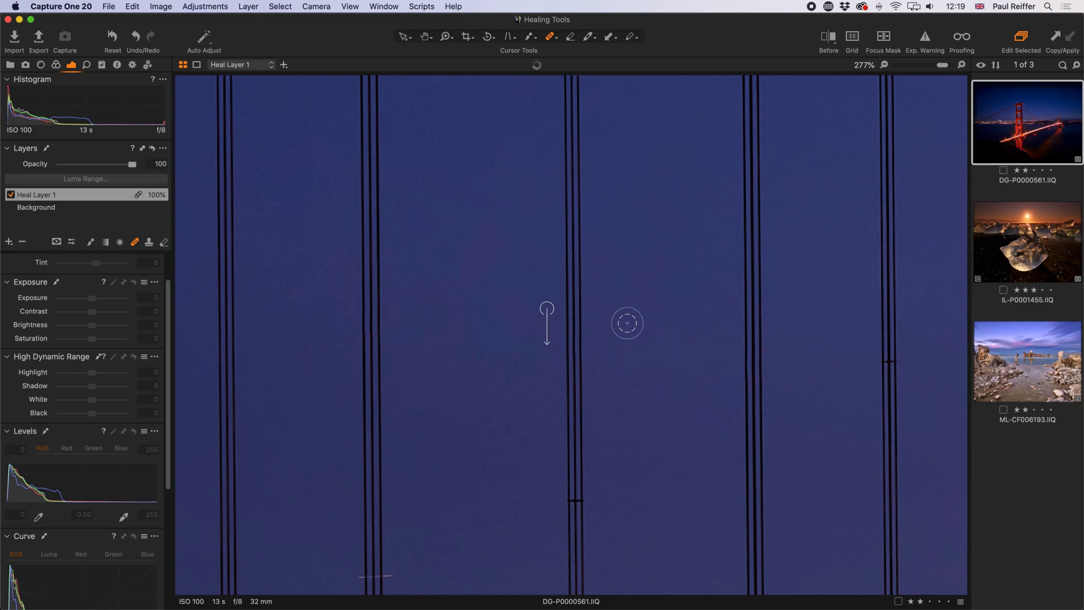
- Fine-tune the trail heal's source point to sit directly above its target so the suspension cables line up
left_click_drag(546, 309, 541, 305)
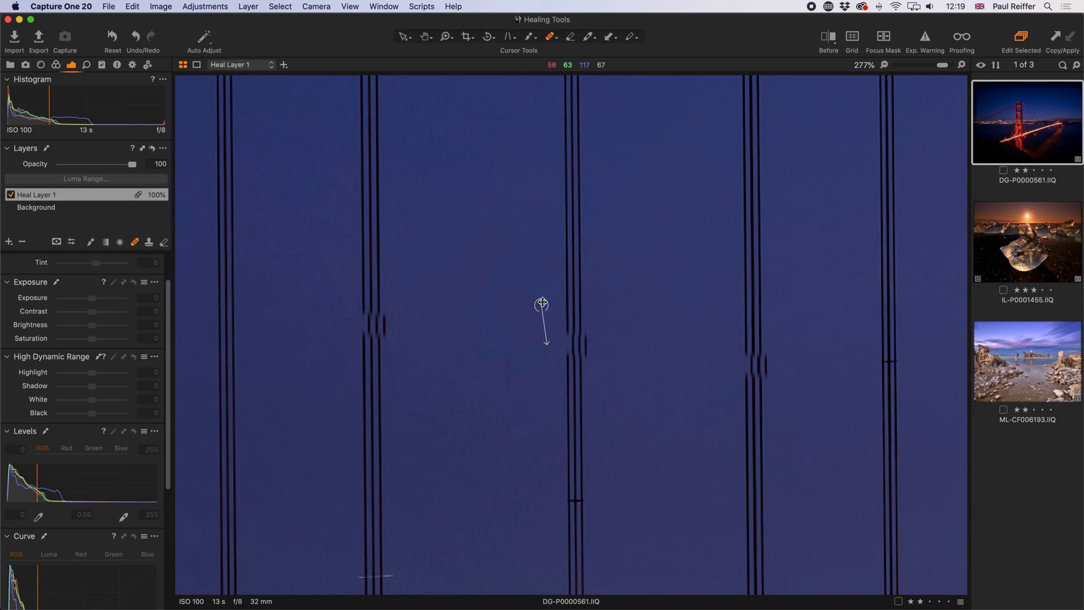
left_click_drag(540, 304, 549, 298)
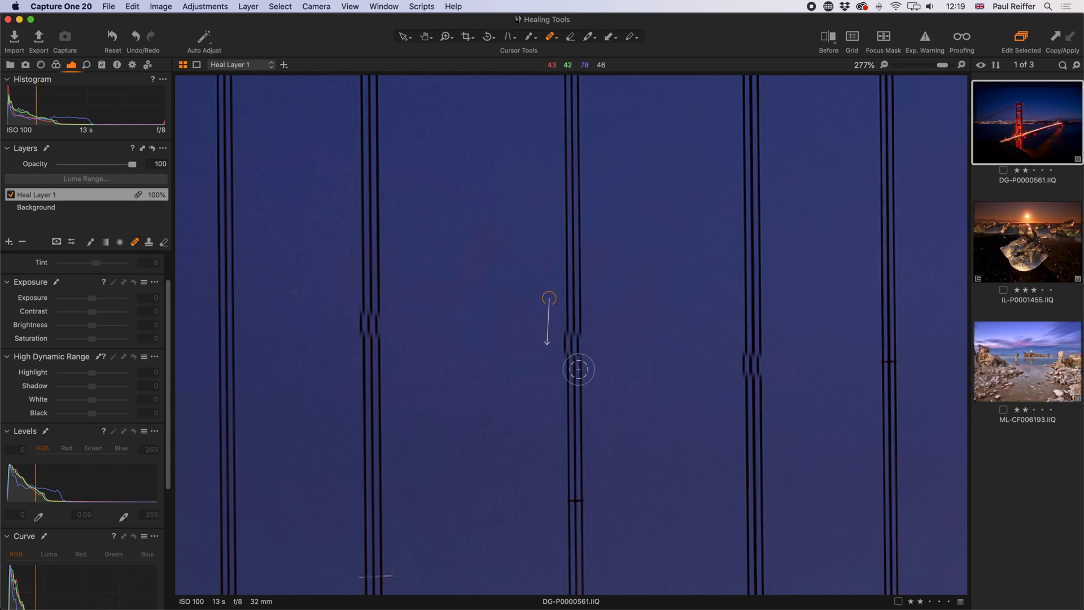
key("Left")
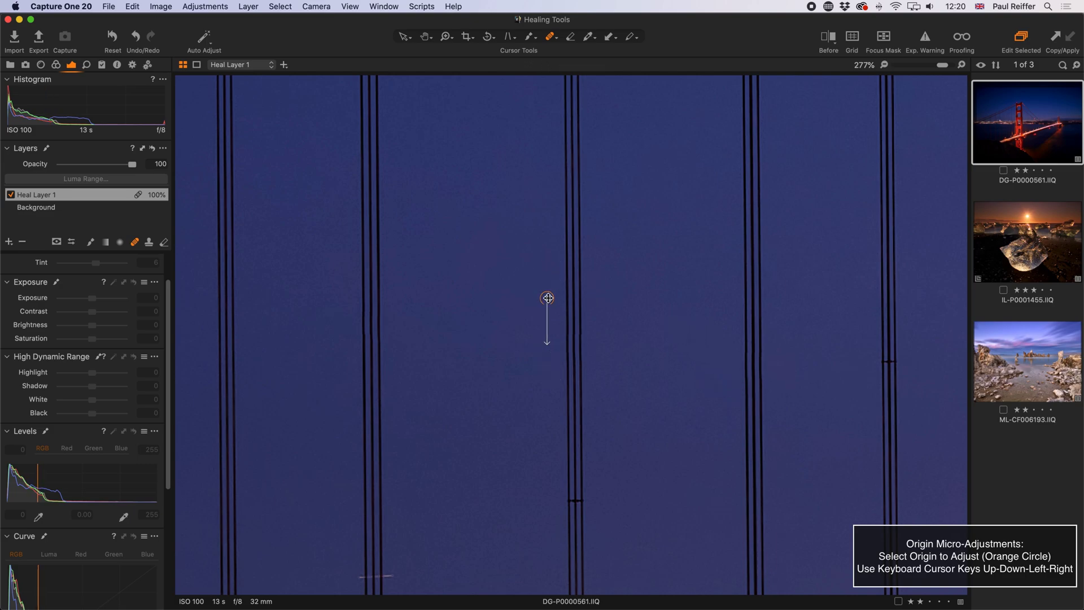
left_click_drag(546, 299, 544, 298)
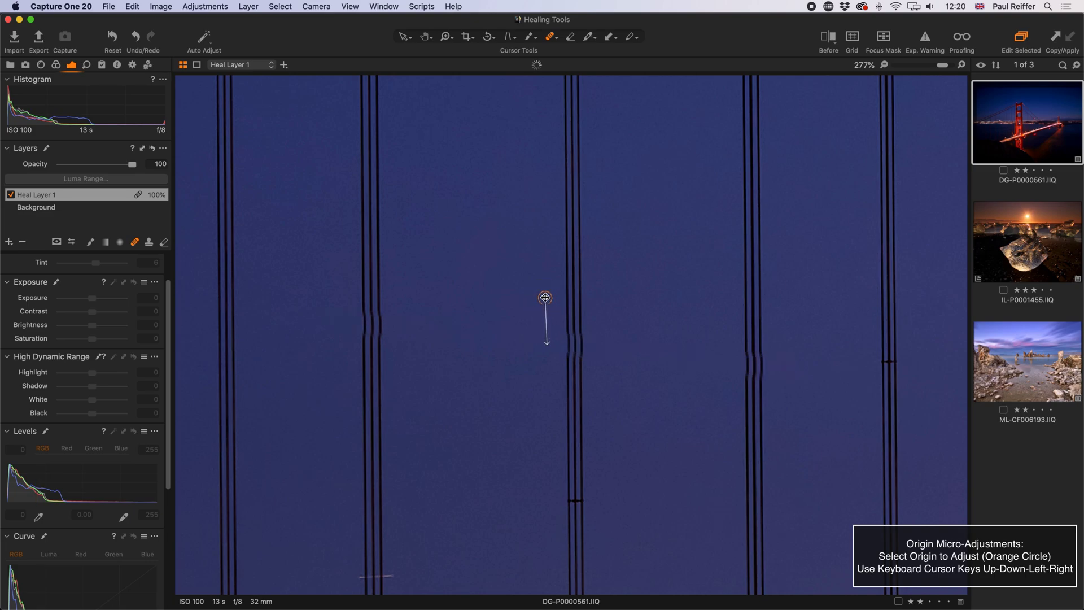
key("Right")
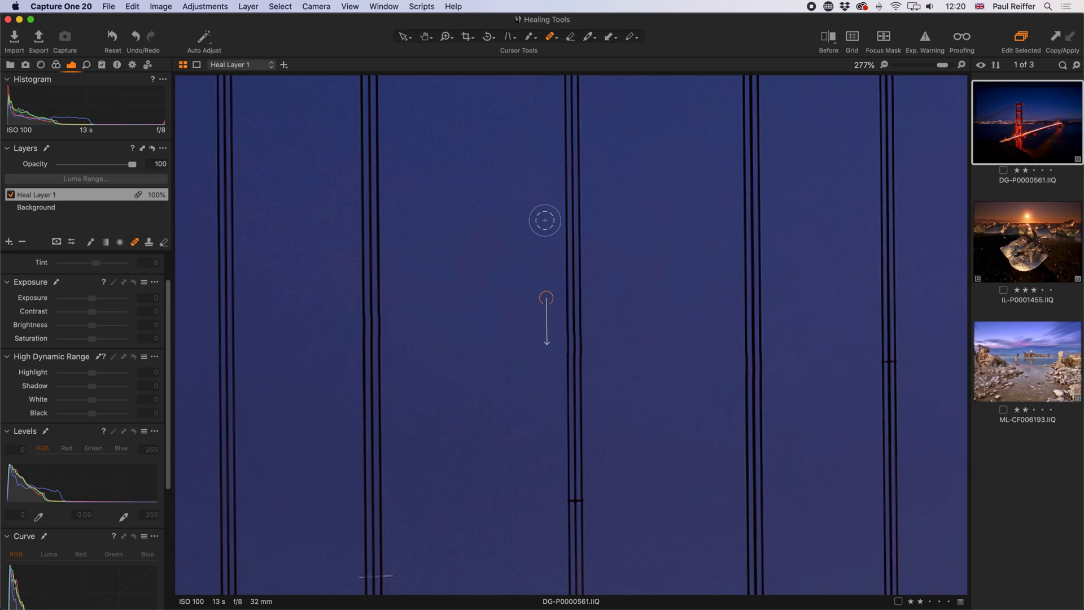
- Fit the whole bridge photo in the viewer and switch to the lake photo ML-CF006193.IIQ
key("z")
left_click(447, 276, "alt")
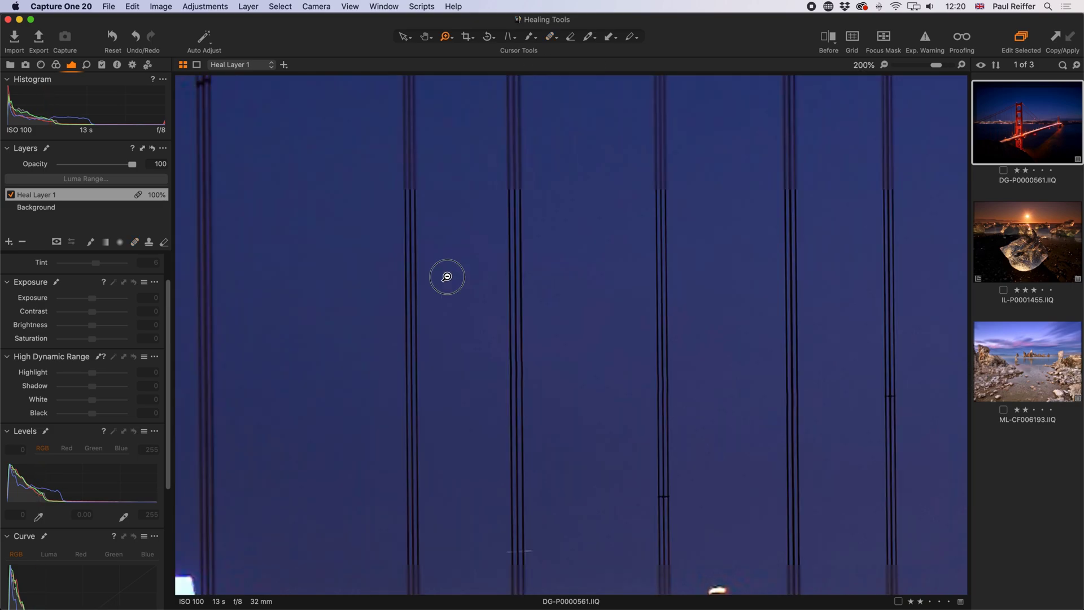
left_click(447, 277, "alt")
left_click(446, 277, "alt")
left_click(563, 334, "alt")
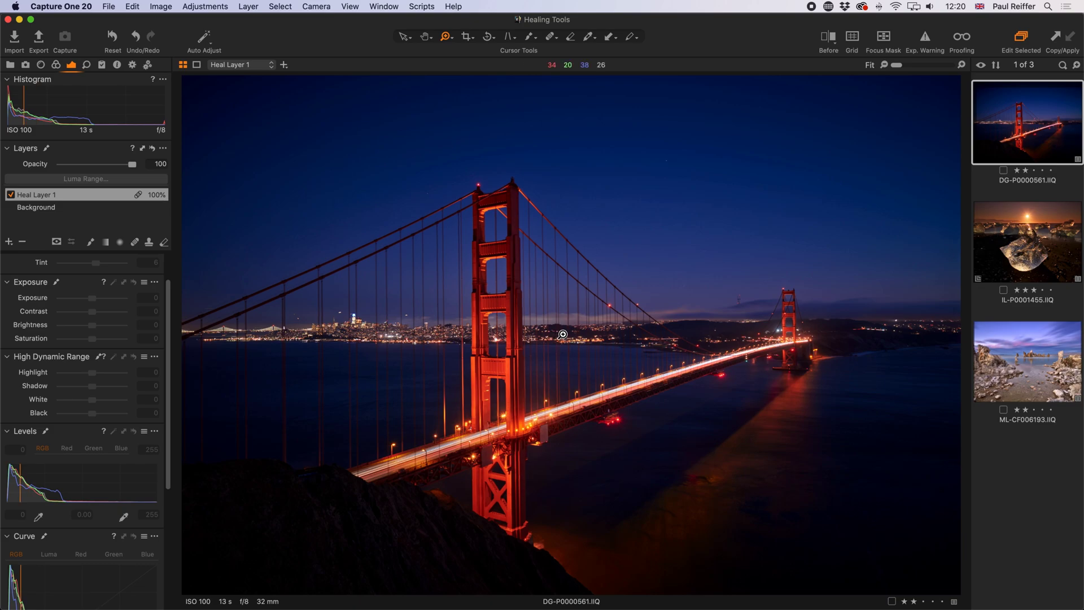
key("Down")
key("Down")
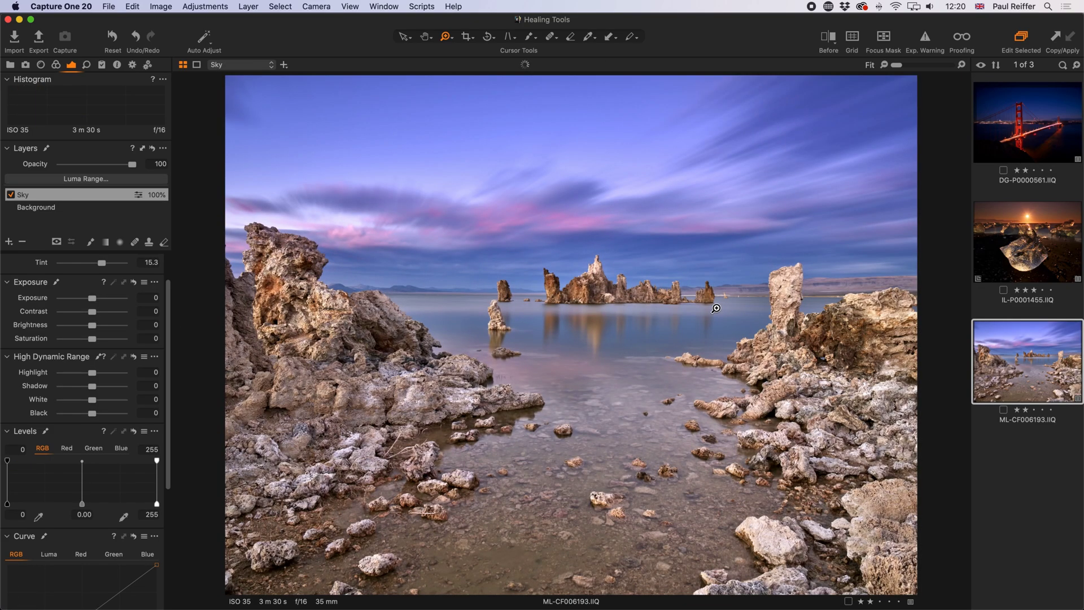
- Brush separate heals over the two isolated rocks in the middle of the shallow water with the Draw Healing Mask tool
left_click(585, 455)
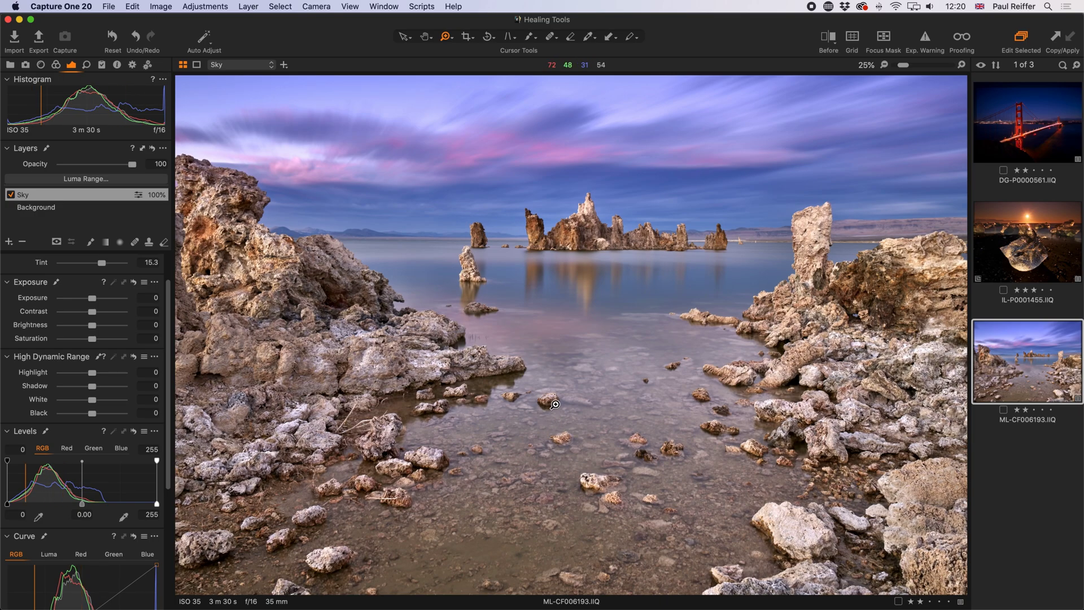
left_click(577, 454)
left_click_drag(627, 435, 512, 372)
scroll(511, 372, "up", 3)
scroll(511, 372, "left", 3)
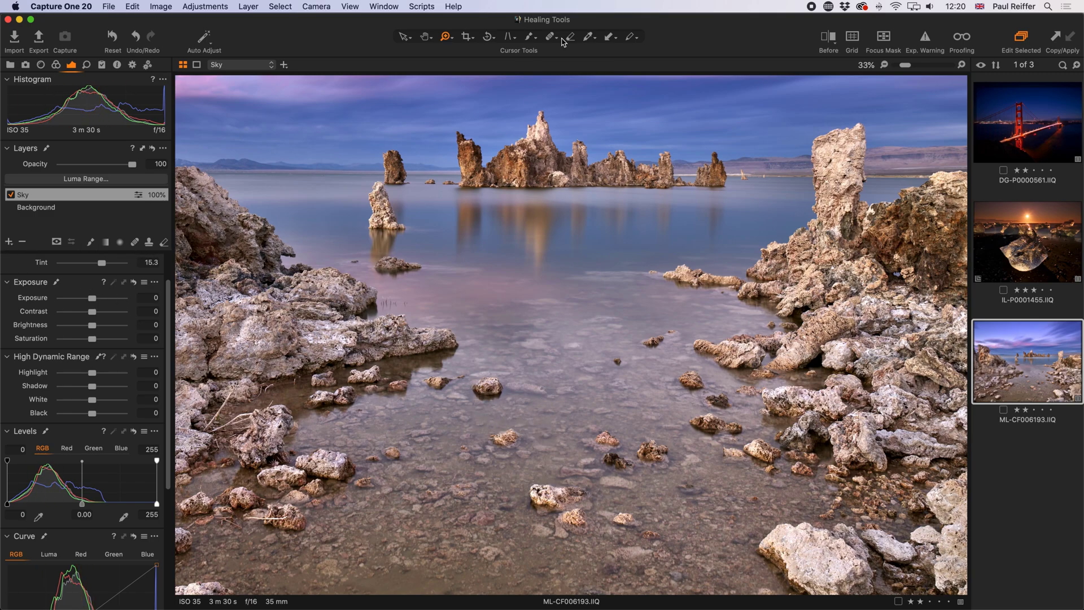
right_click(529, 371)
mouse_move(459, 384)
left_mouse_down()
mouse_move(506, 390)
mouse_move(463, 391)
mouse_move(484, 400)
left_mouse_up()
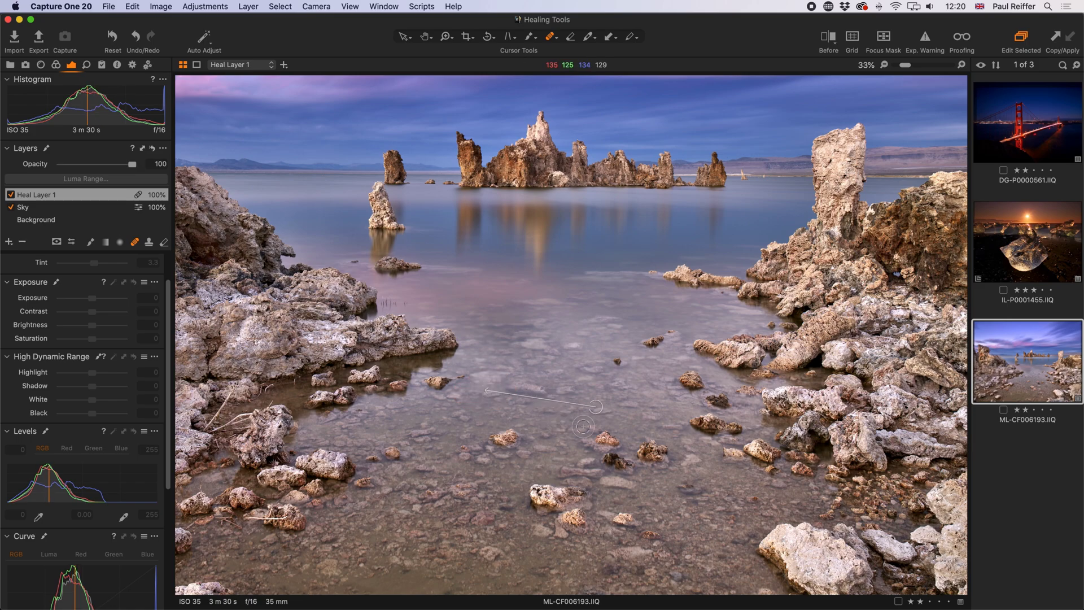
left_click_drag(509, 436, 498, 439)
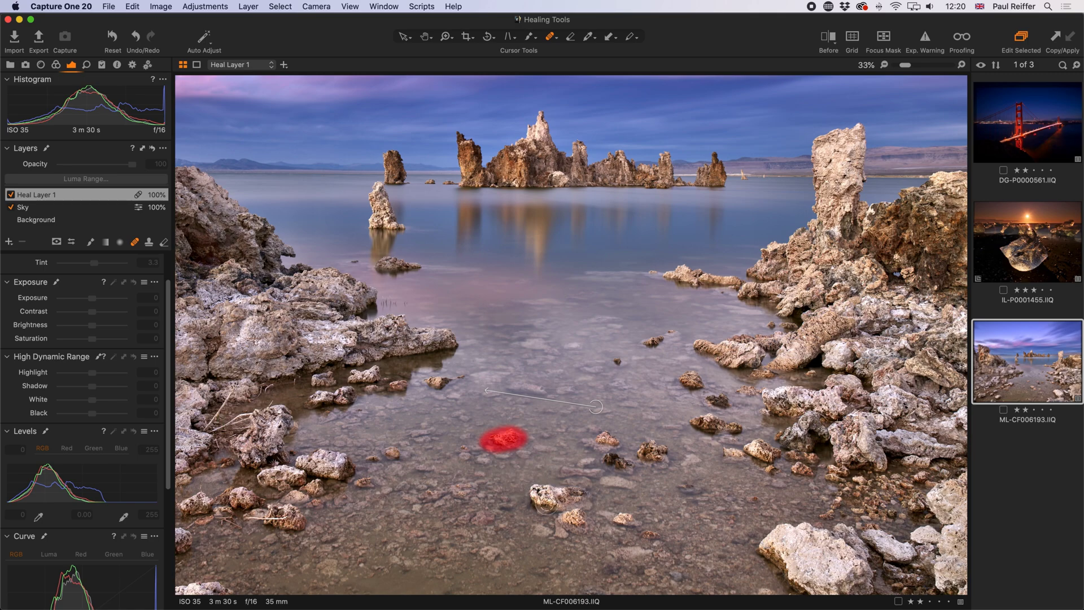
- Heal the small dark stone farther out and the remaining scattered rocks in the central shallow foreground
left_click(616, 360)
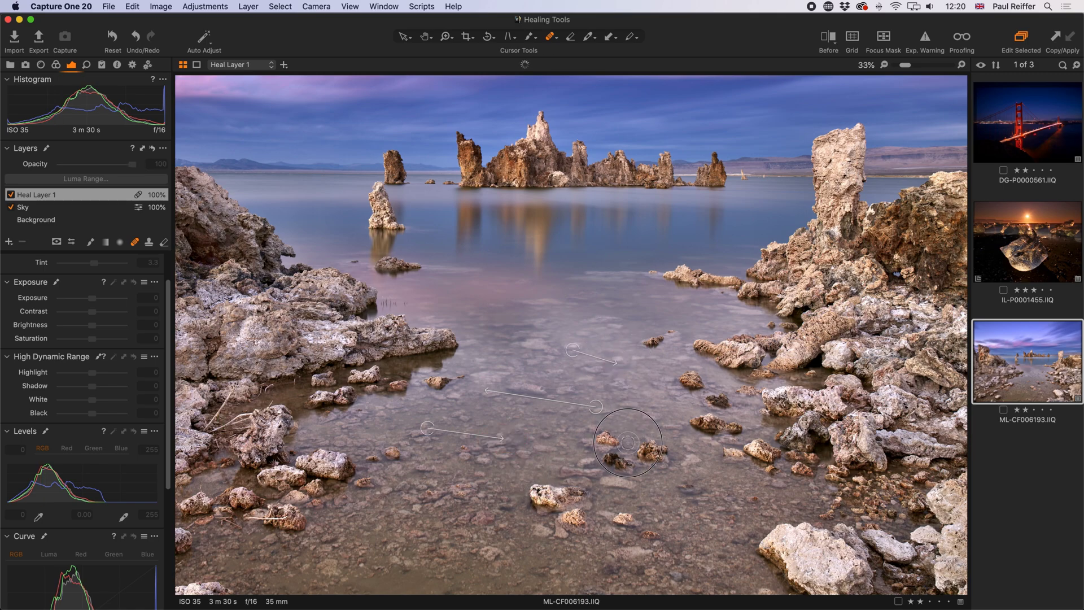
left_click_drag(624, 435, 605, 435)
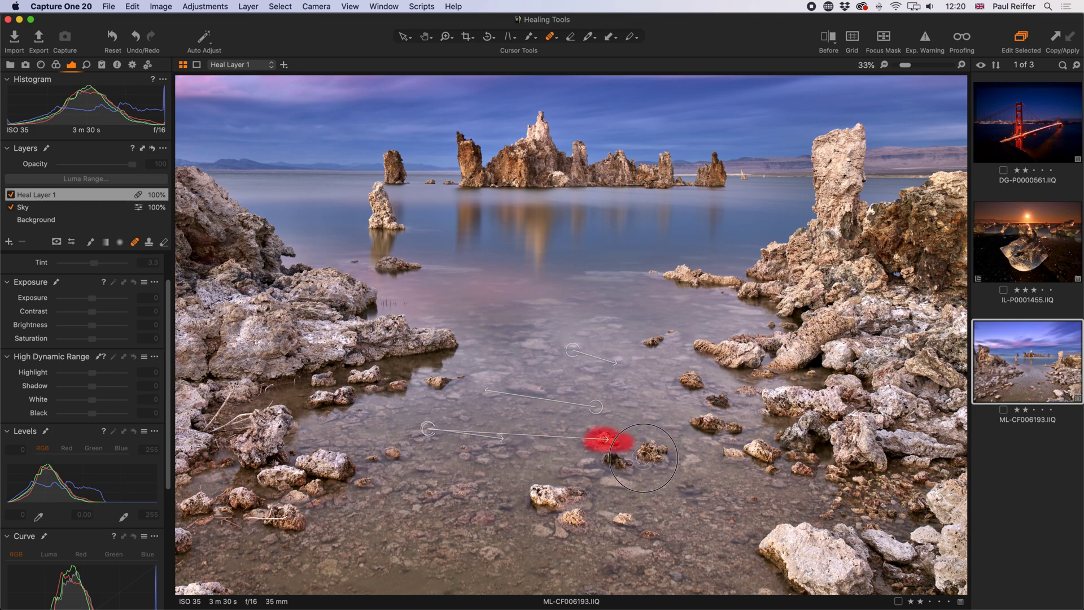
left_click(634, 470)
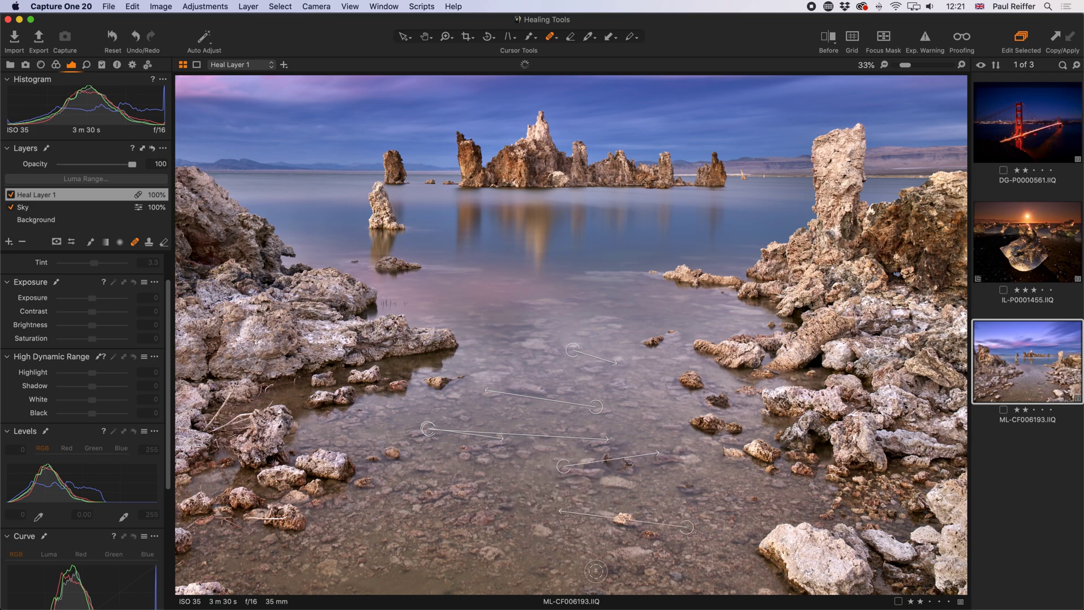
left_click_drag(615, 518, 633, 520)
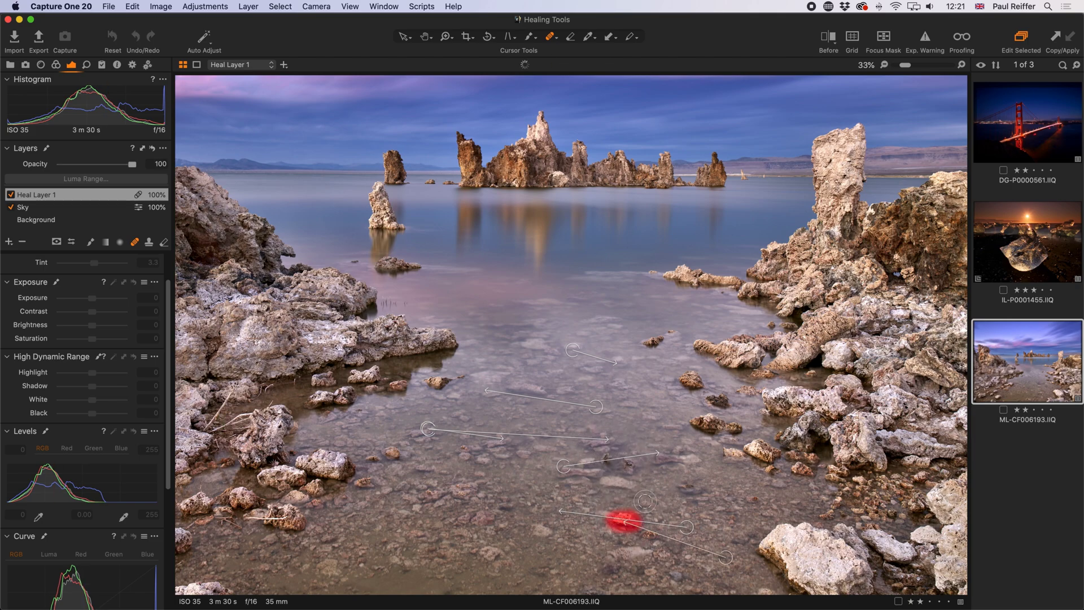
left_click_drag(650, 540, 654, 532)
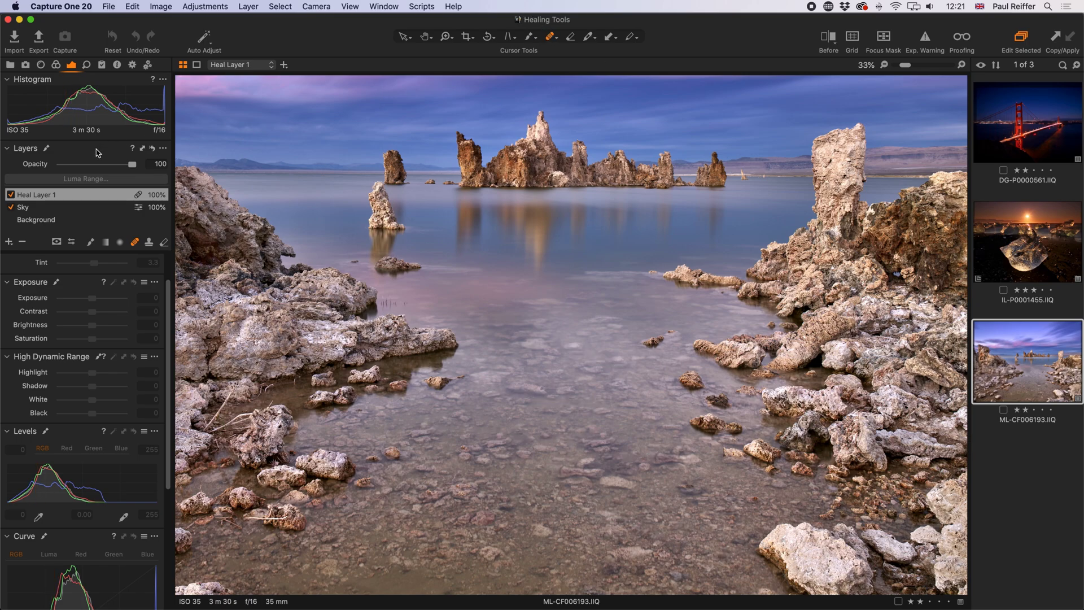
- Turn Heal Layer 1 off and back on to compare the lake before and after healing, and view the whole photo
left_click(11, 195)
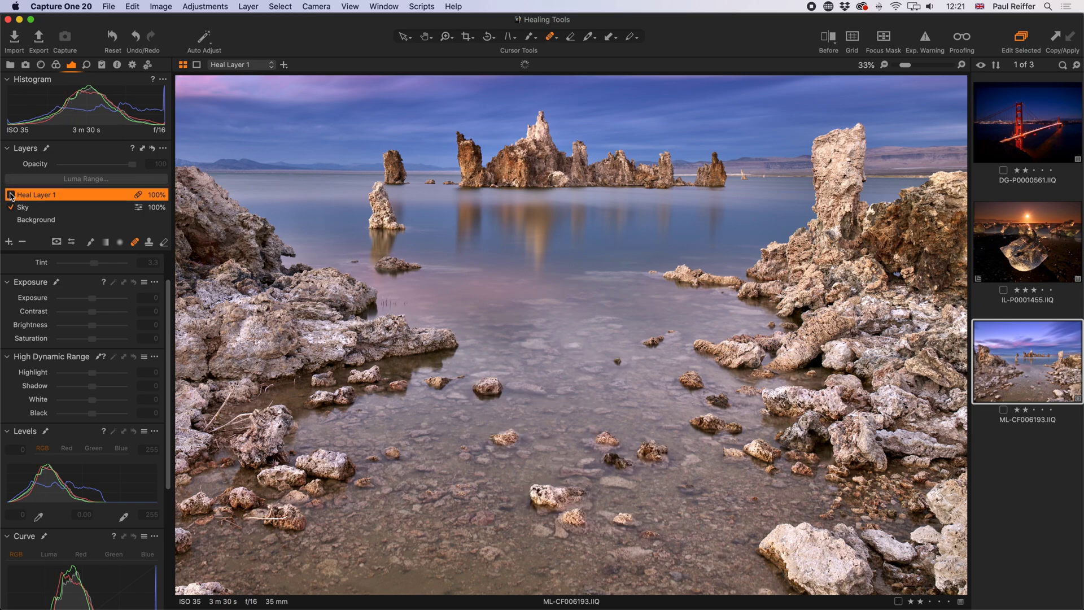
left_click(11, 194)
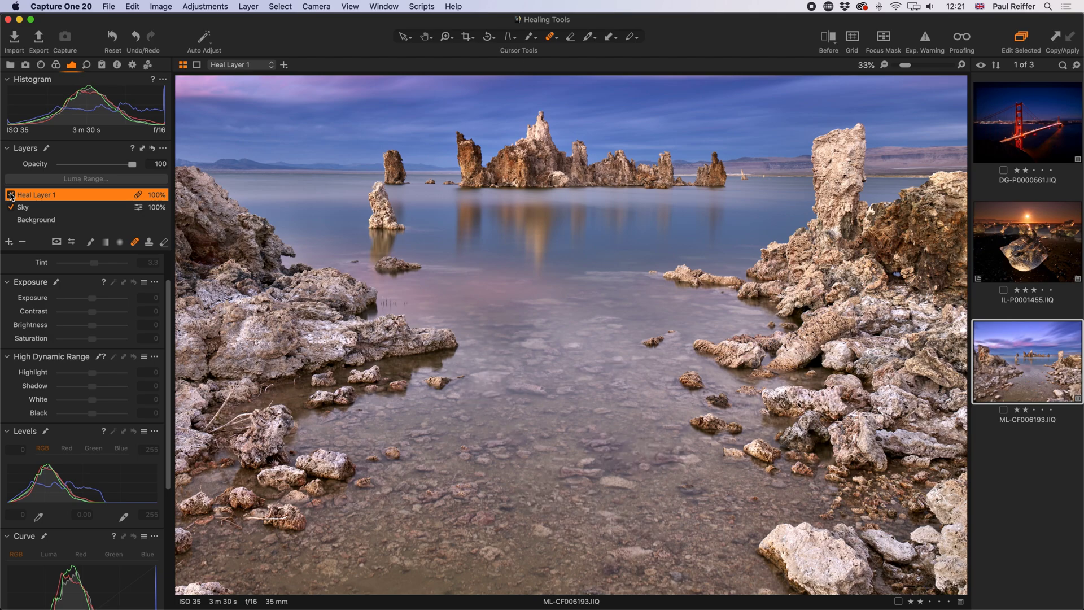
left_click(403, 36)
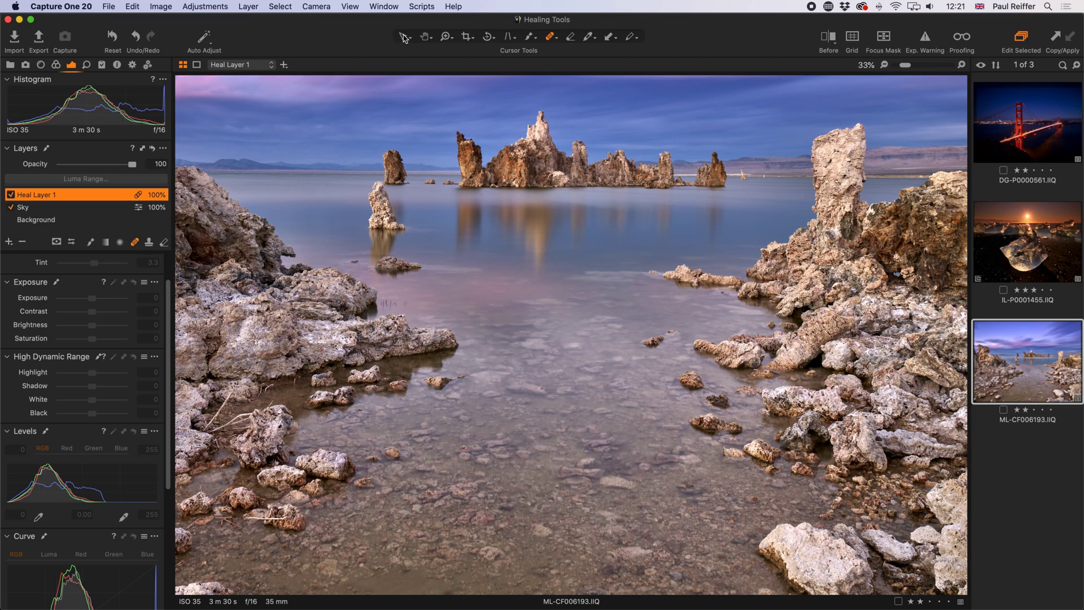
key("z")
left_click(569, 232, "alt")
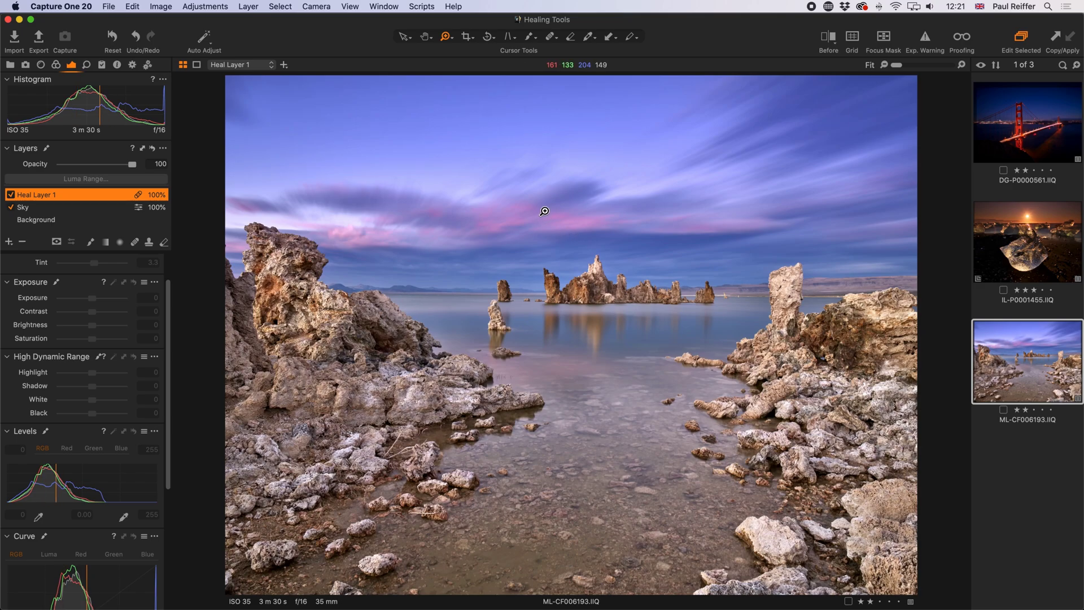